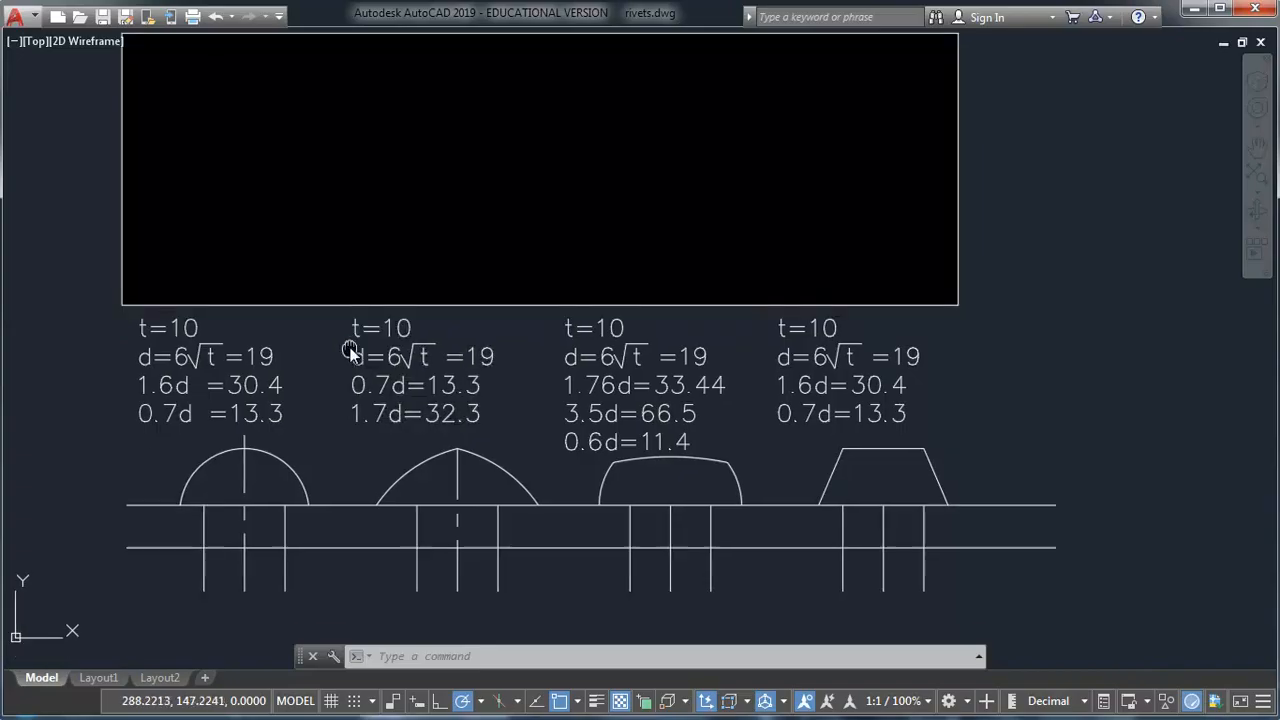
Examine the four rivet head reference figures, the calculated dimensions for each, and the existing head profiles drawn beneath them.
{"action": "middle_click_drag", "start_coordinate": [233, 138], "coordinate": [224, 196]}
{"action": "type", "text": "z"}
{"action": "key", "text": "Return"}
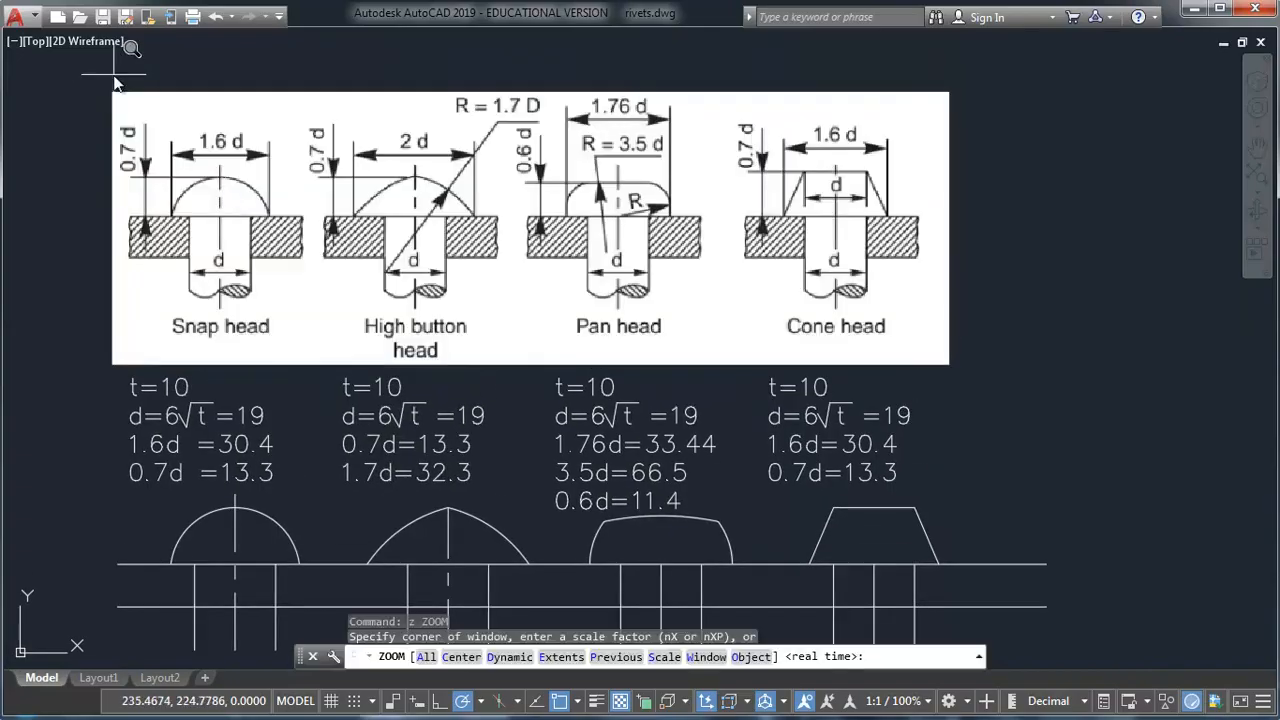
{"action": "left_click", "coordinate": [86, 92]}
{"action": "left_click", "coordinate": [1021, 389]}
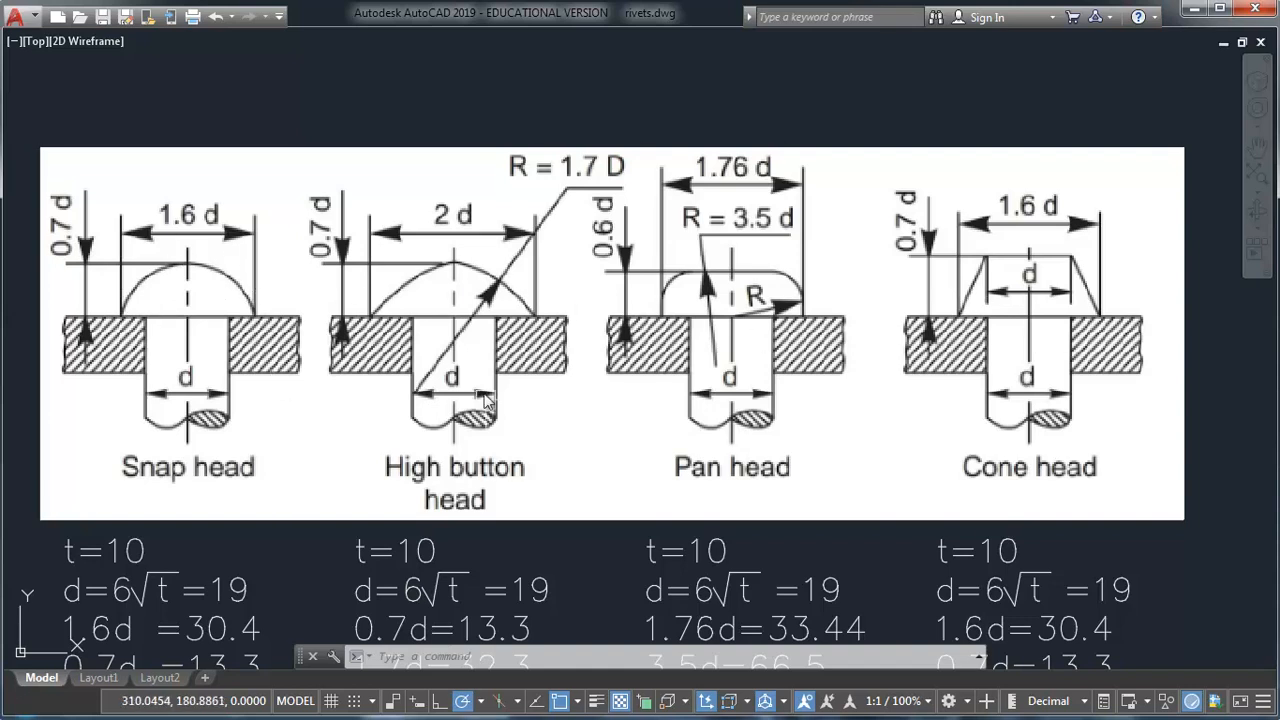
{"action": "mouse_move", "coordinate": [580, 580]}
{"action": "middle_mouse_down"}
{"action": "mouse_move", "coordinate": [577, 423]}
{"action": "mouse_move", "coordinate": [586, 309]}
{"action": "mouse_move", "coordinate": [601, 401]}
{"action": "mouse_move", "coordinate": [613, 4]}
{"action": "middle_mouse_up"}
{"action": "middle_click_drag", "start_coordinate": [570, 546], "coordinate": [566, 466]}
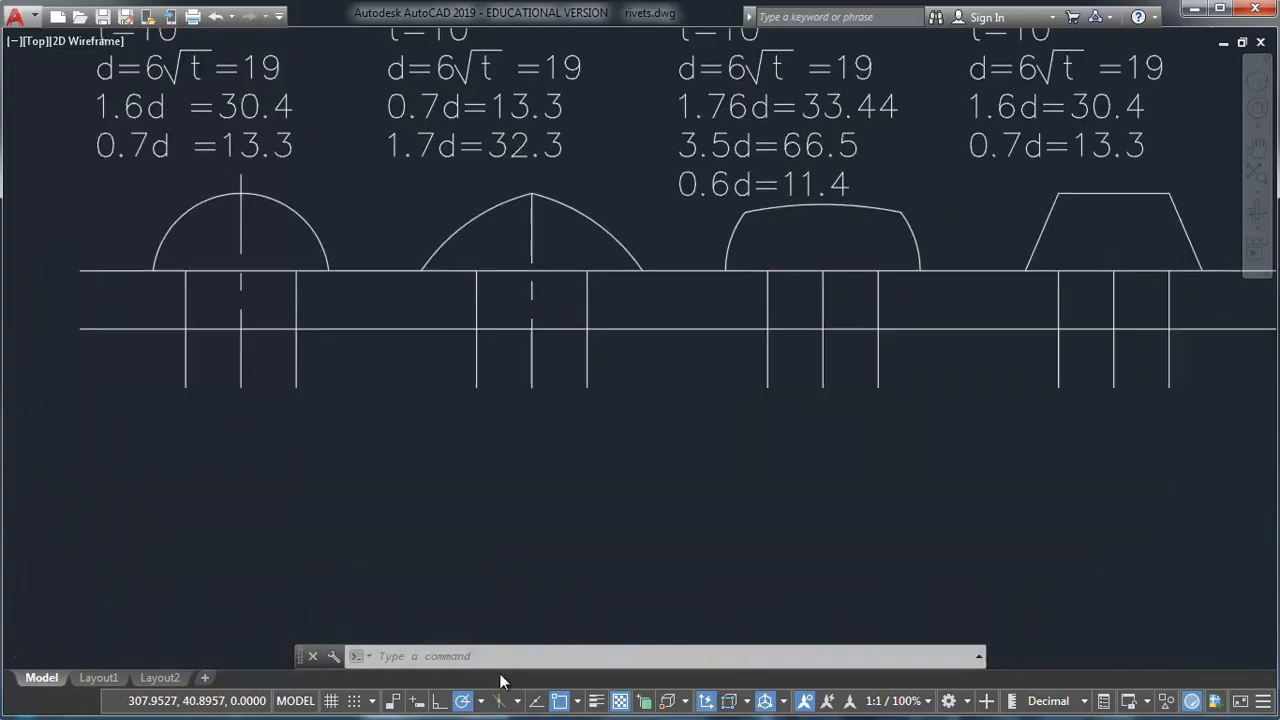
{"action": "mouse_move", "coordinate": [366, 129]}
{"action": "middle_mouse_down"}
{"action": "mouse_move", "coordinate": [338, 447]}
{"action": "mouse_move", "coordinate": [338, 432]}
{"action": "middle_mouse_up"}
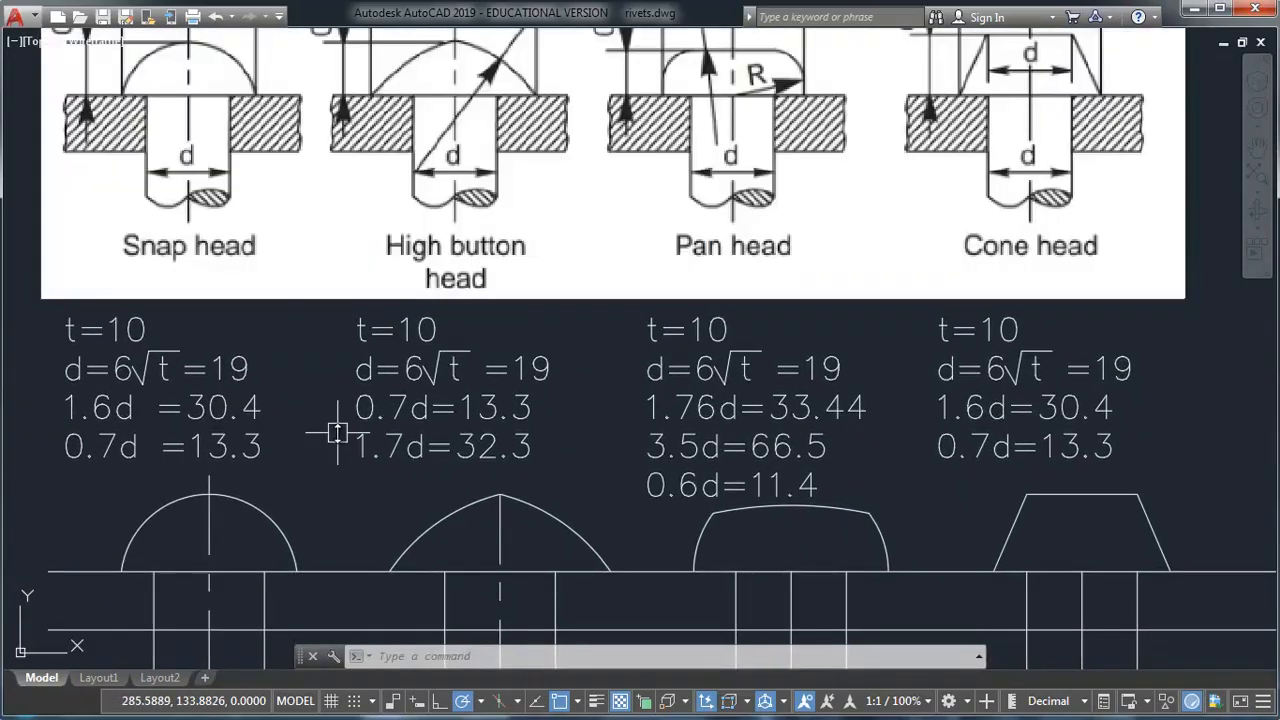
{"action": "middle_click_drag", "start_coordinate": [316, 418], "coordinate": [332, 442]}
{"action": "mouse_move", "coordinate": [204, 415]}
{"action": "middle_mouse_down"}
{"action": "mouse_move", "coordinate": [198, 427]}
{"action": "mouse_move", "coordinate": [225, 410]}
{"action": "middle_mouse_up"}
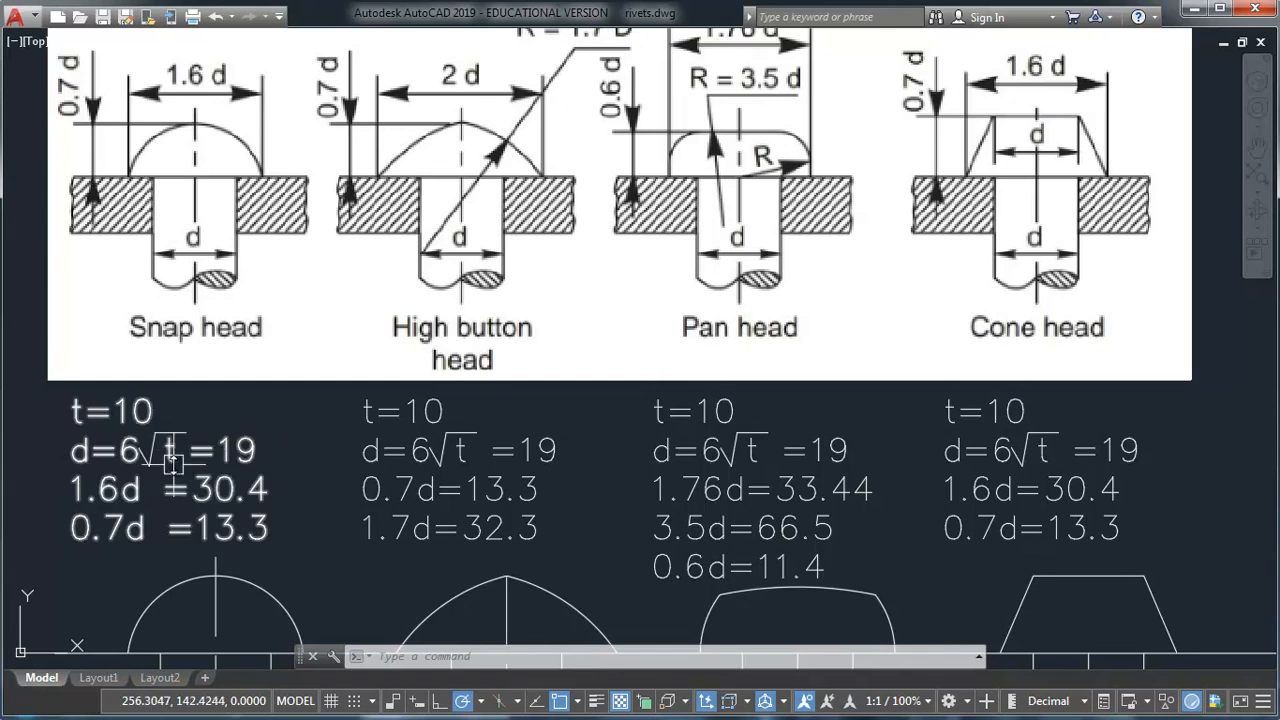
{"action": "left_click", "coordinate": [143, 440]}
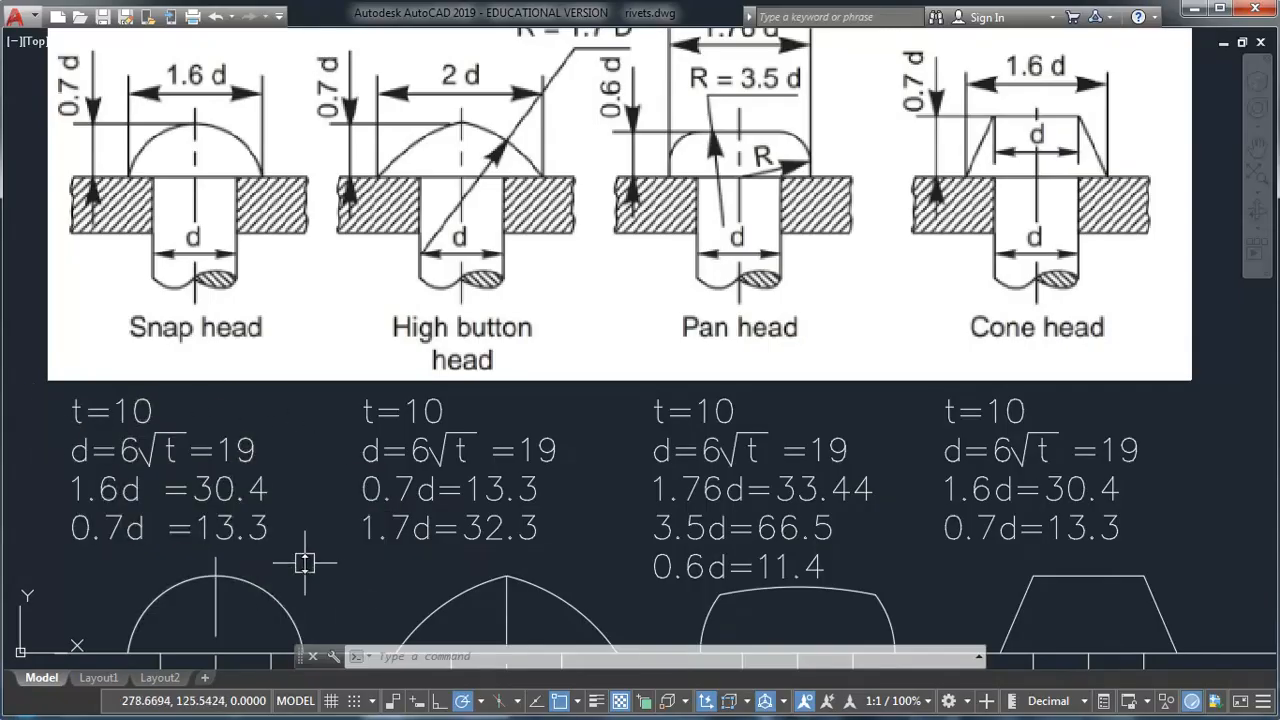
{"action": "middle_click_drag", "start_coordinate": [341, 597], "coordinate": [337, 509]}
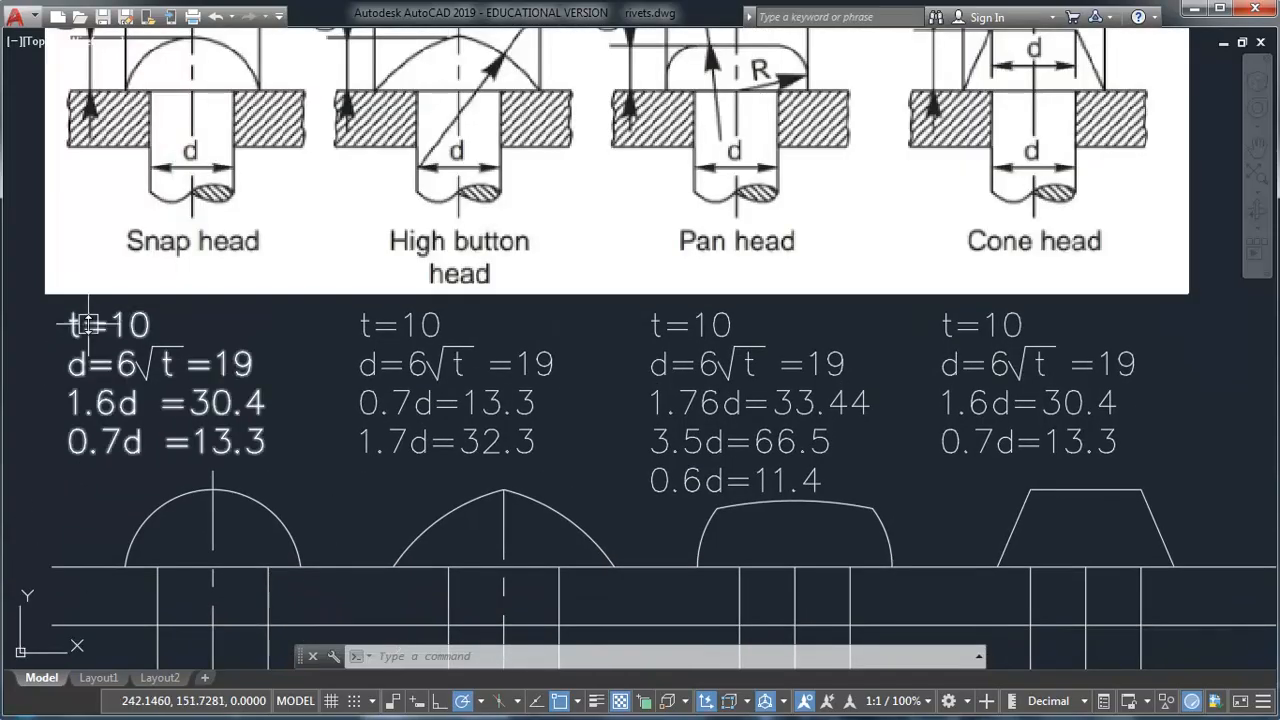
Erase the existing snap head arc and its two shank side lines, keeping the centre line.
{"action": "middle_click_drag", "start_coordinate": [241, 425], "coordinate": [233, 383]}
{"action": "left_click", "coordinate": [251, 466]}
{"action": "type", "text": "E"}
{"action": "key", "text": "Return"}
{"action": "left_click", "coordinate": [147, 547]}
{"action": "left_click", "coordinate": [140, 566]}
{"action": "left_click", "coordinate": [146, 563]}
{"action": "left_click", "coordinate": [120, 566]}
{"action": "key", "text": "Return"}
{"action": "mouse_move", "coordinate": [264, 566]}
{"action": "middle_mouse_down"}
{"action": "mouse_move", "coordinate": [269, 549]}
{"action": "mouse_move", "coordinate": [264, 578]}
{"action": "mouse_move", "coordinate": [261, 566]}
{"action": "middle_mouse_up"}
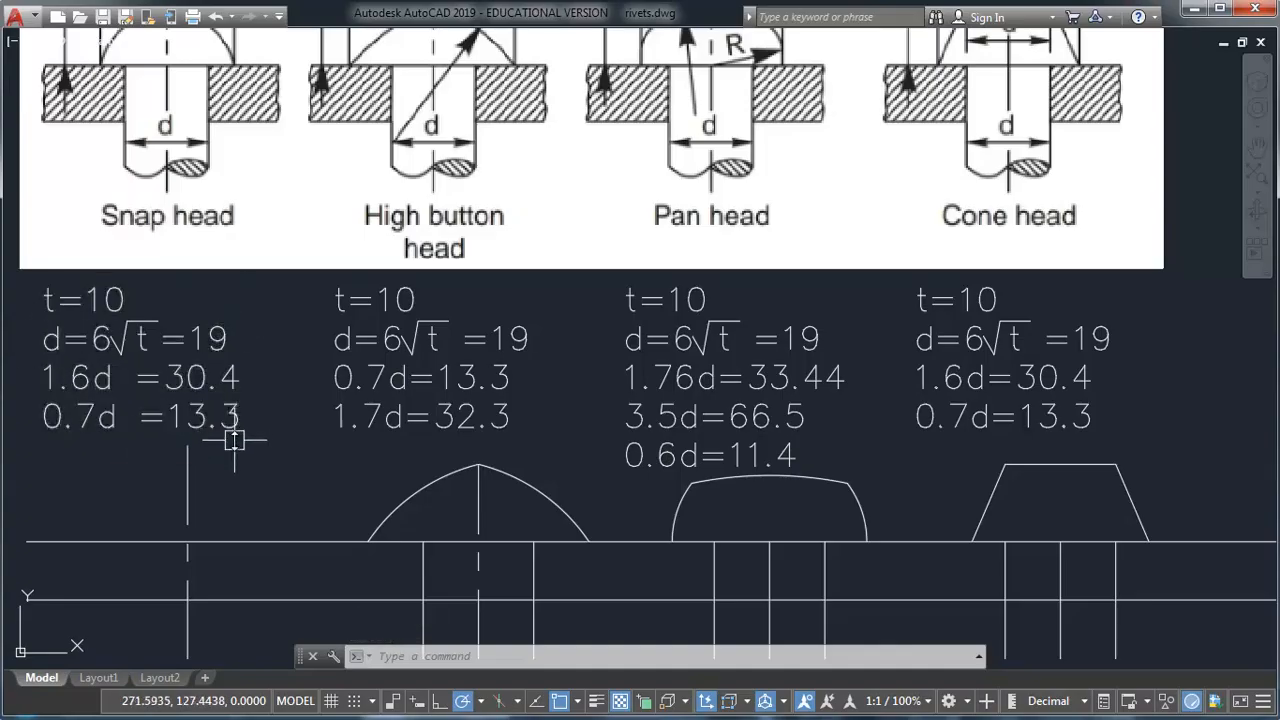
Open Calculator and divide the rivet diameter 19 by 2.
{"action": "key", "text": "alt+Tab"}
{"action": "key", "text": "alt+Tab"}
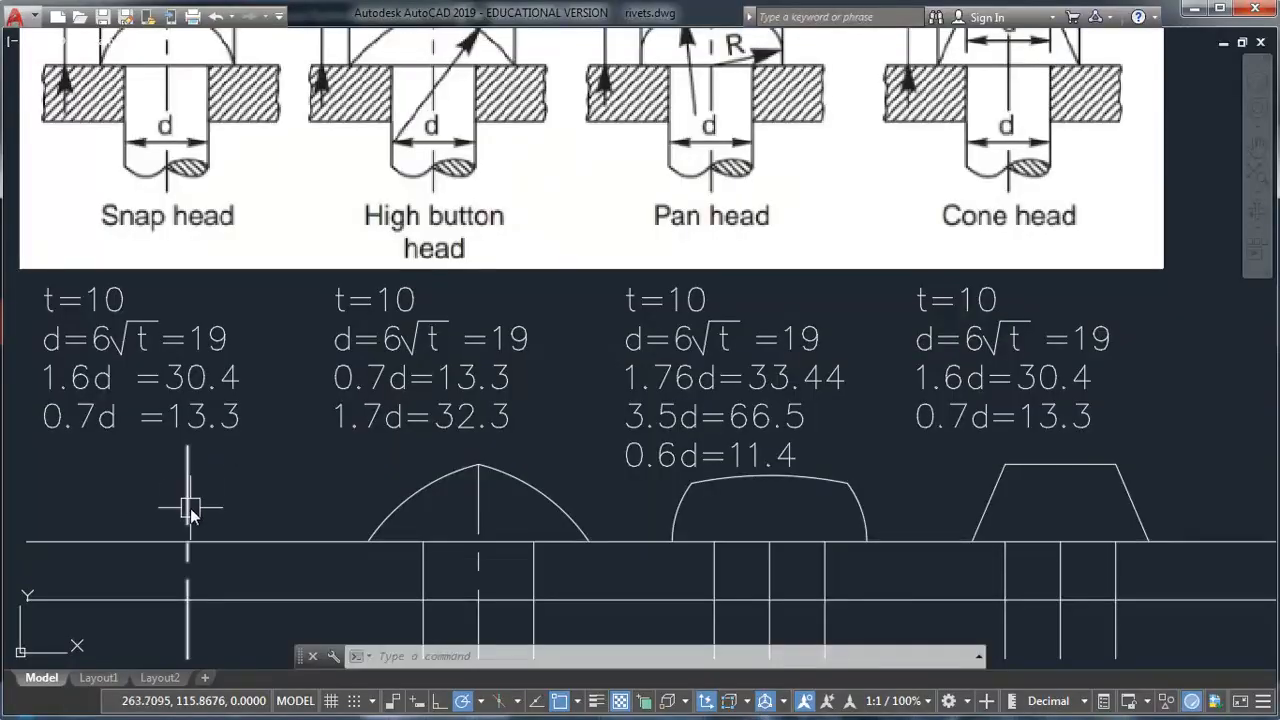
{"action": "key", "text": "super"}
{"action": "type", "text": "cal"}
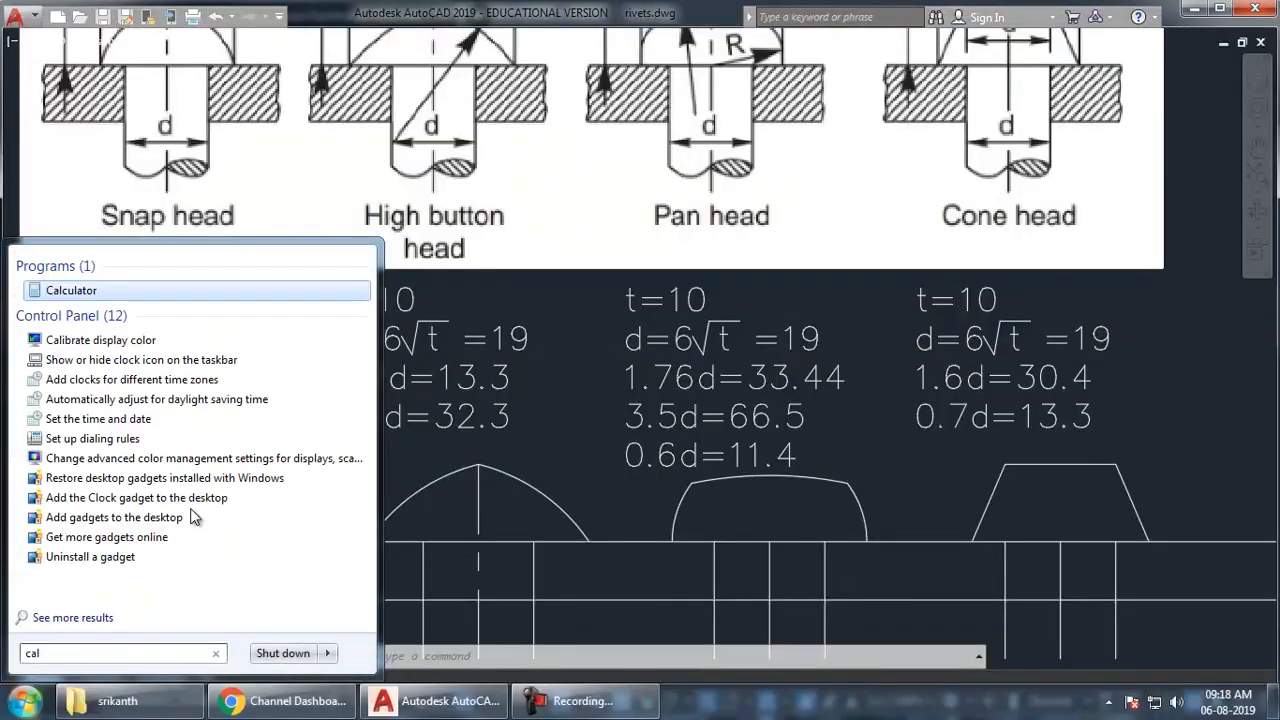
{"action": "key", "text": "Return"}
{"action": "type", "text": "19"}
{"action": "key", "text": "slash"}
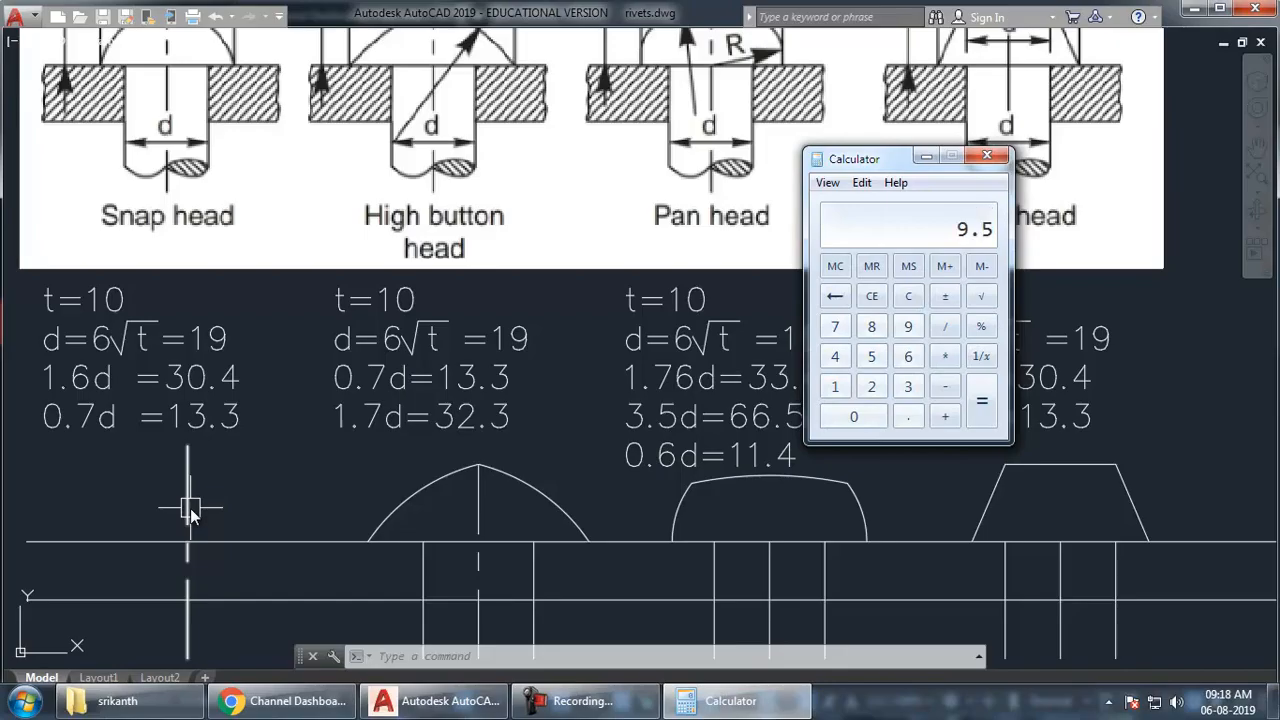
Back in AutoCAD, offset the snap head rivet's centre line by 9.5 to both sides for the shank edges.
{"action": "left_click", "coordinate": [250, 506]}
{"action": "type", "text": "o"}
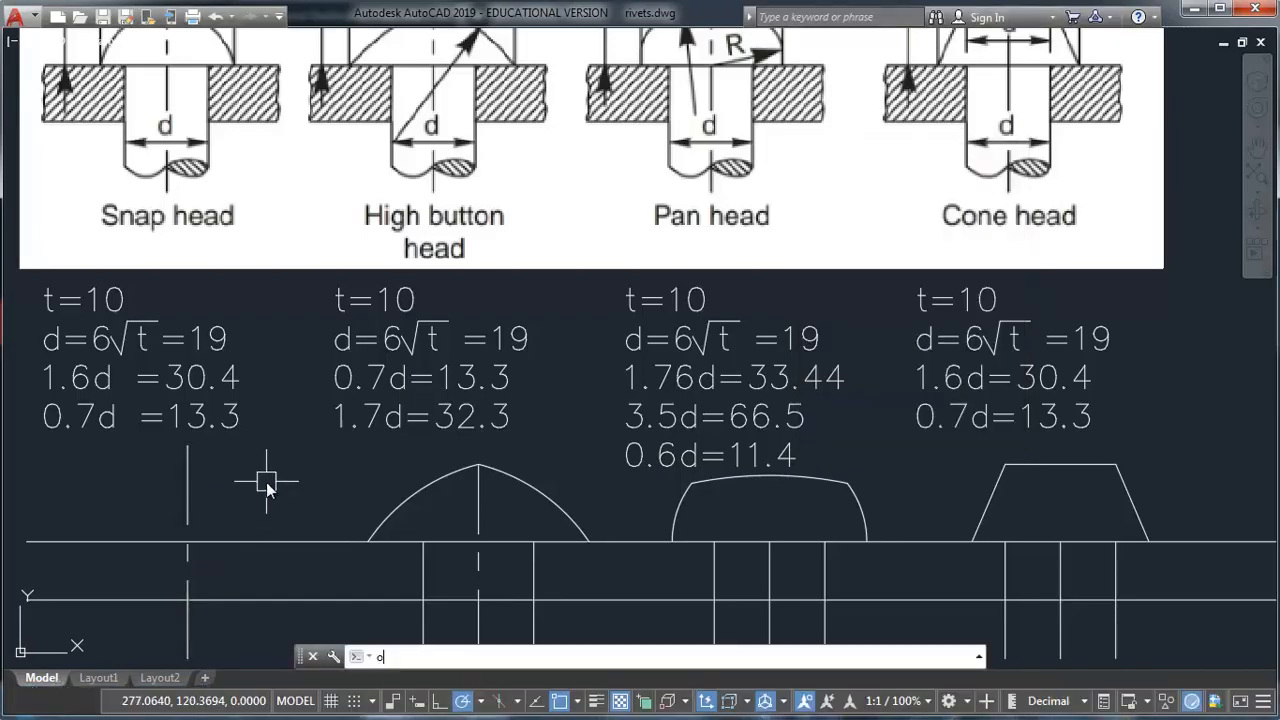
{"action": "key", "text": "Return"}
{"action": "type", "text": "9.5"}
{"action": "key", "text": "Return"}
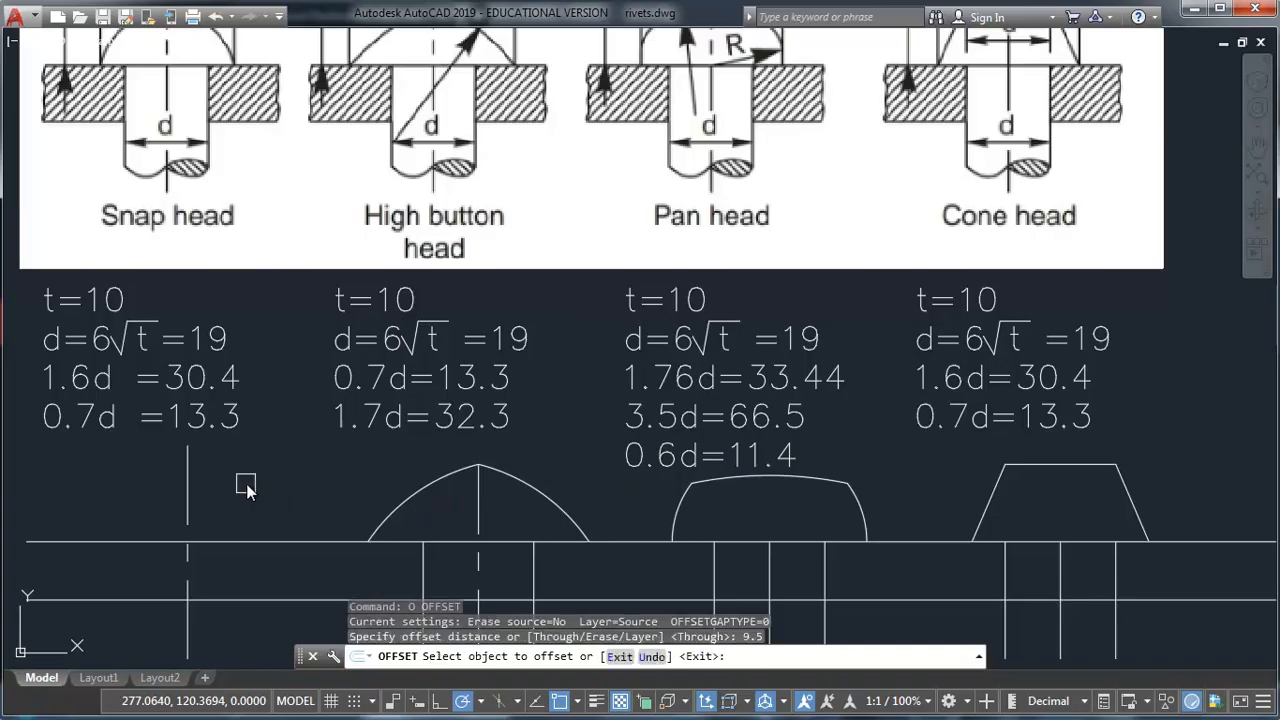
{"action": "left_click", "coordinate": [187, 491]}
{"action": "left_click", "coordinate": [215, 500]}
{"action": "left_click", "coordinate": [189, 493]}
{"action": "left_click", "coordinate": [114, 494]}
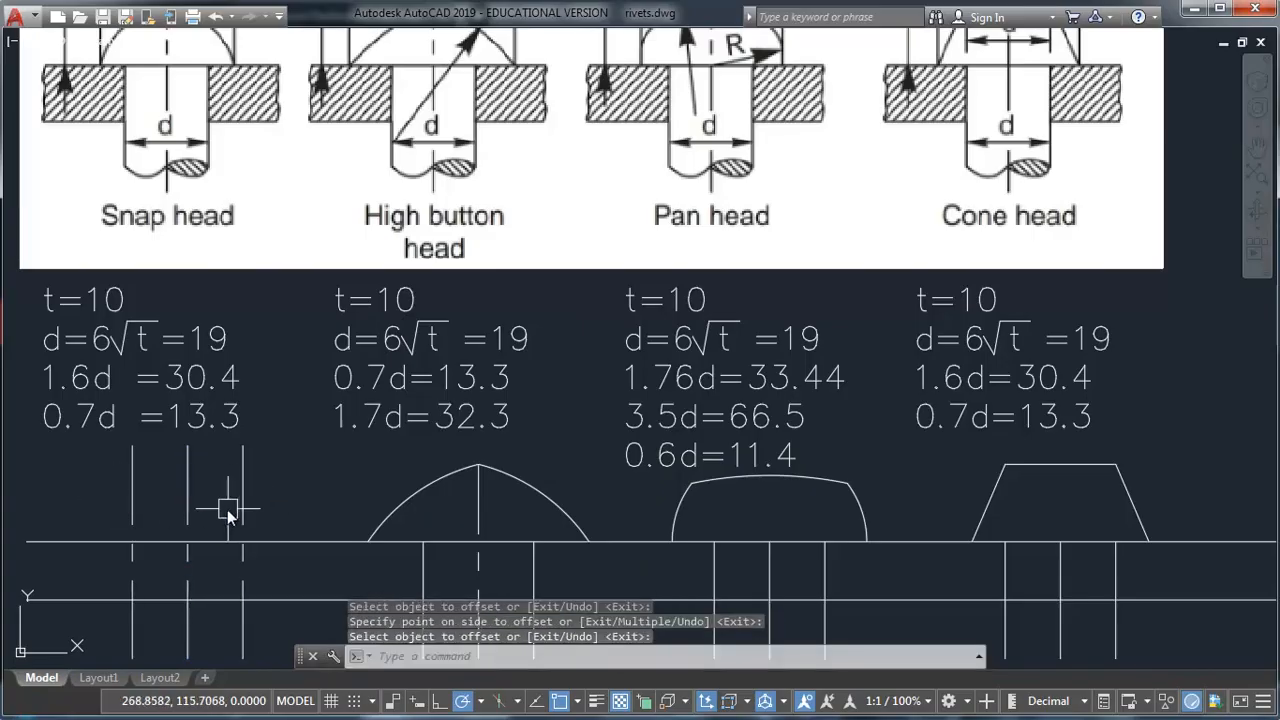
Trim off the parts of both snap head shank edge lines that lie above the plate's upper line.
{"action": "type", "text": "tr"}
{"action": "key", "text": "Return"}
{"action": "key", "text": "Return"}
{"action": "left_click", "coordinate": [243, 494]}
{"action": "left_click", "coordinate": [131, 493]}
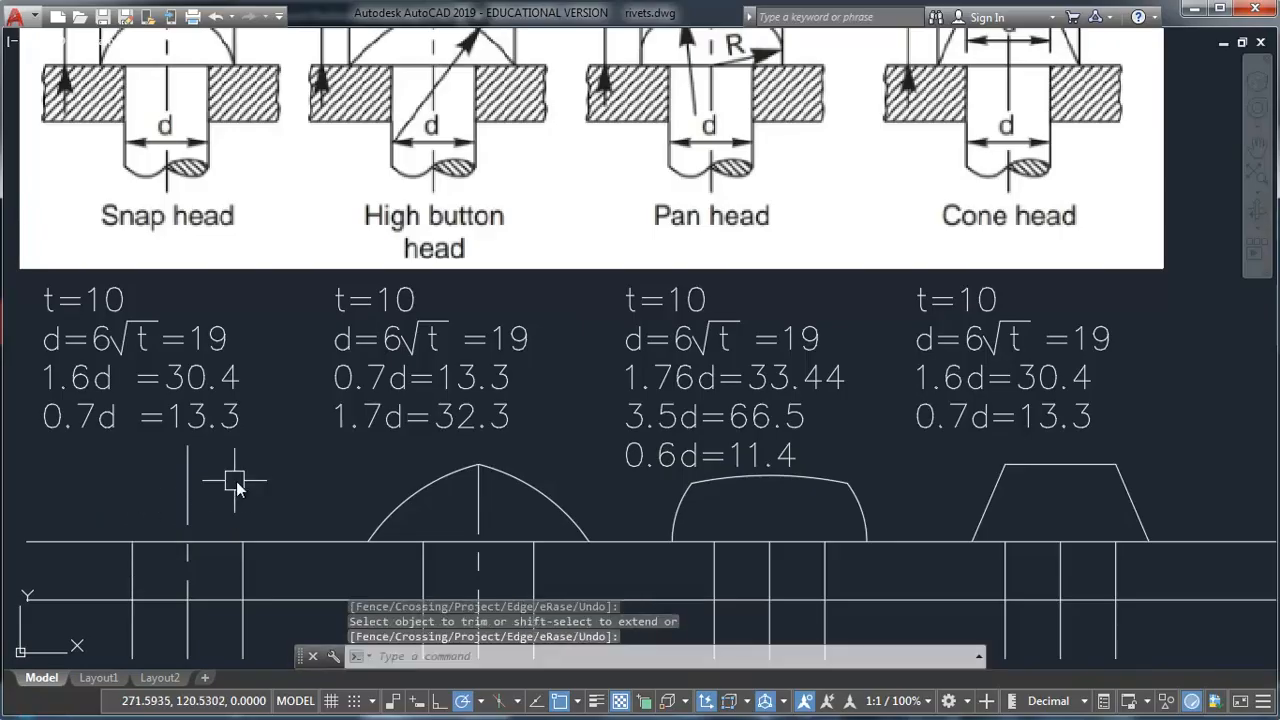
Check the snap head's 1.6d and 0.7d dimensions and offset the plate's upper line upward by 13.3.
{"action": "middle_click_drag", "start_coordinate": [231, 280], "coordinate": [235, 386]}
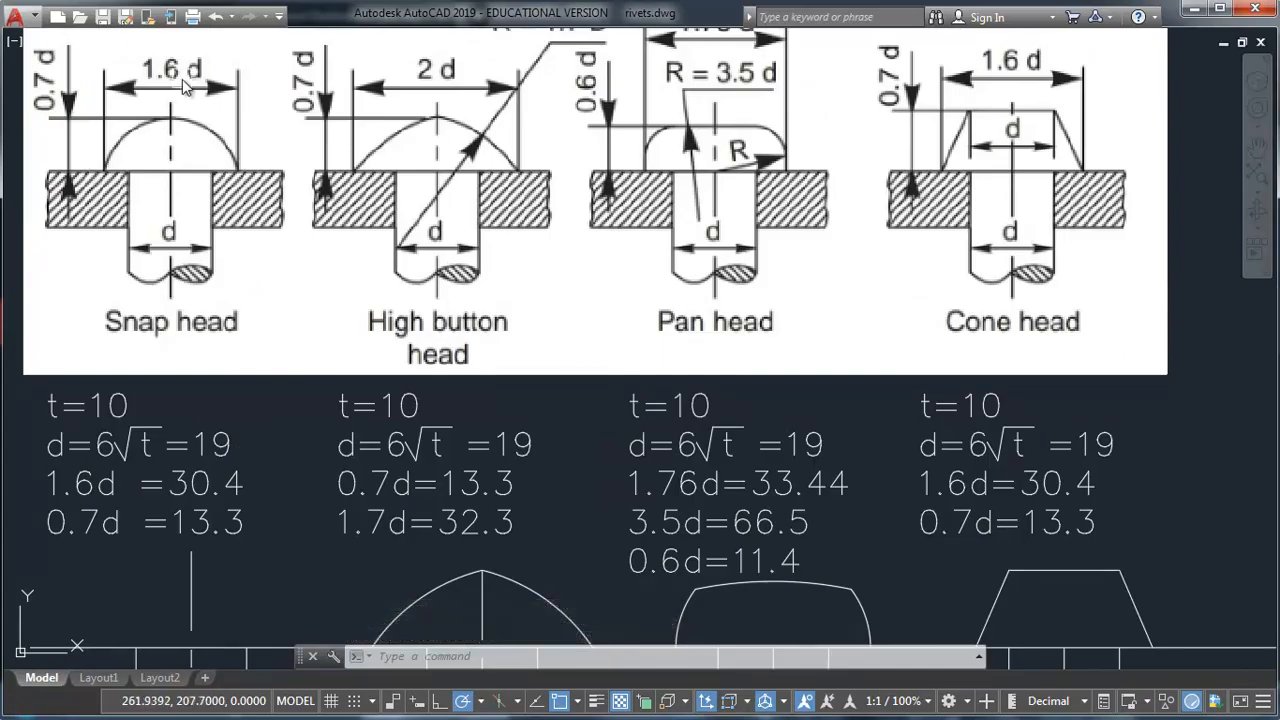
{"action": "middle_click_drag", "start_coordinate": [257, 473], "coordinate": [190, 368]}
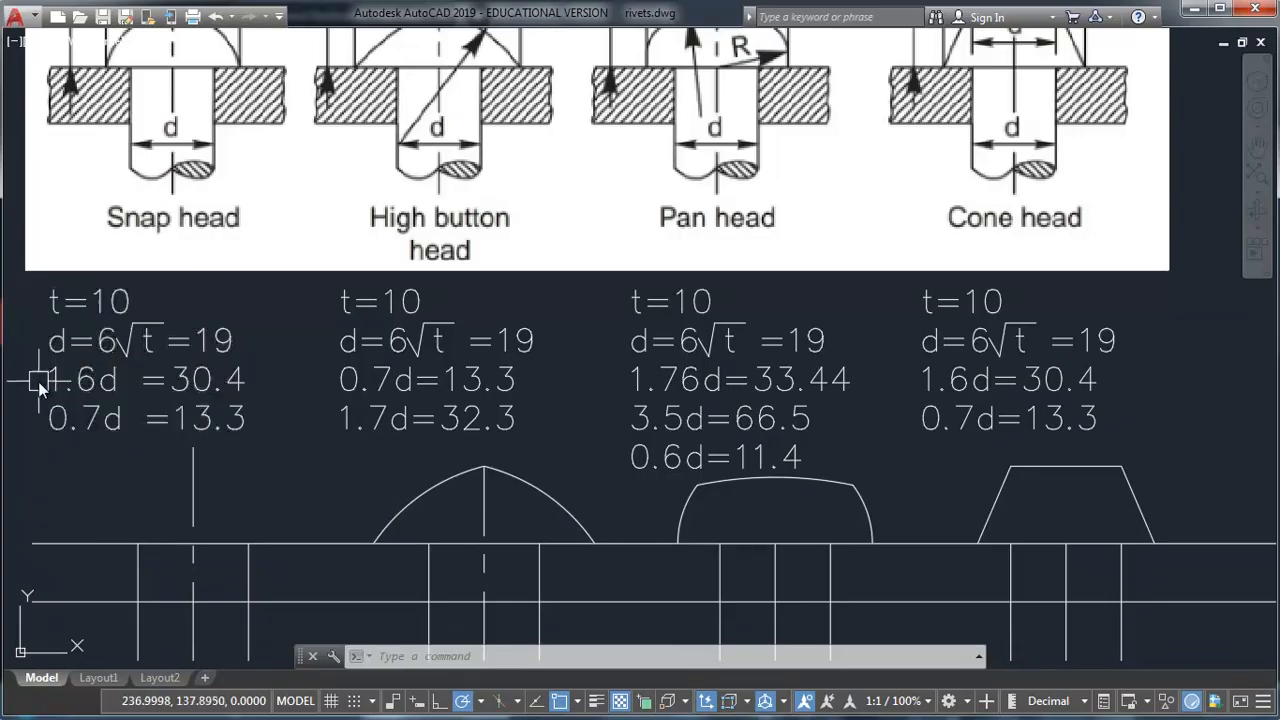
{"action": "mouse_move", "coordinate": [257, 480]}
{"action": "middle_mouse_down"}
{"action": "mouse_move", "coordinate": [251, 437]}
{"action": "mouse_move", "coordinate": [262, 509]}
{"action": "mouse_move", "coordinate": [240, 490]}
{"action": "mouse_move", "coordinate": [275, 523]}
{"action": "middle_mouse_up"}
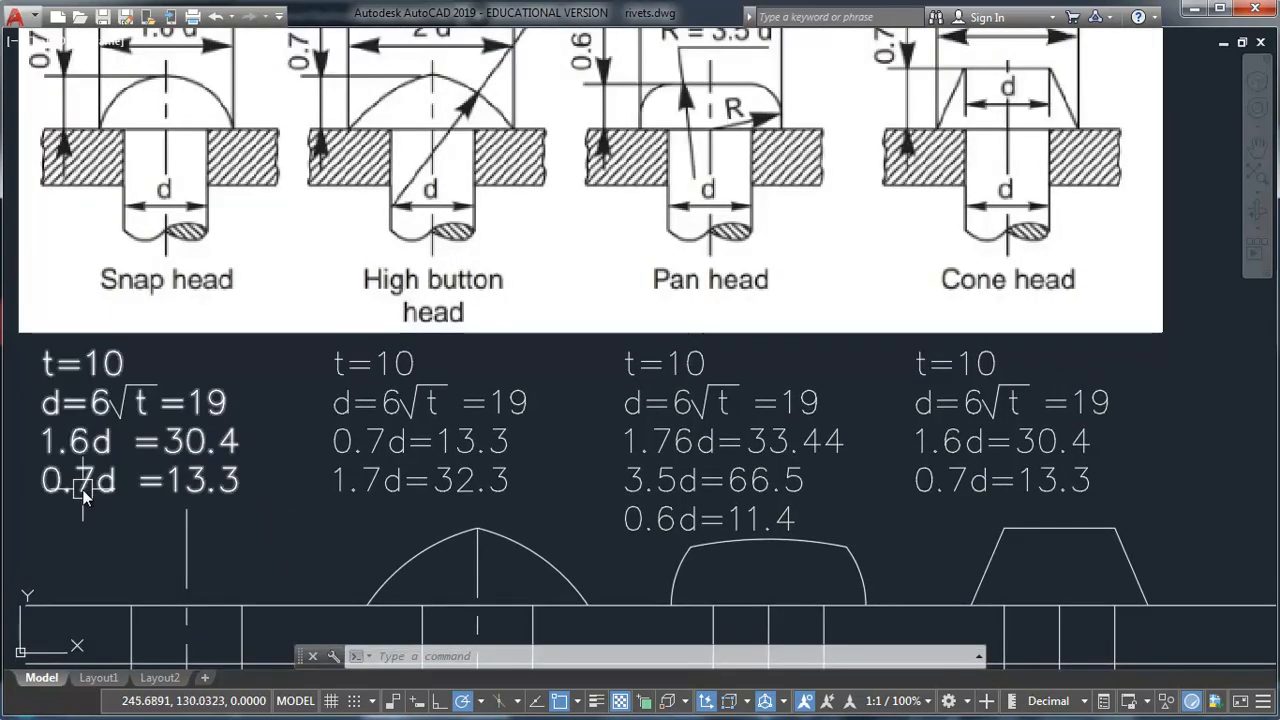
{"action": "middle_click_drag", "start_coordinate": [243, 362], "coordinate": [243, 458]}
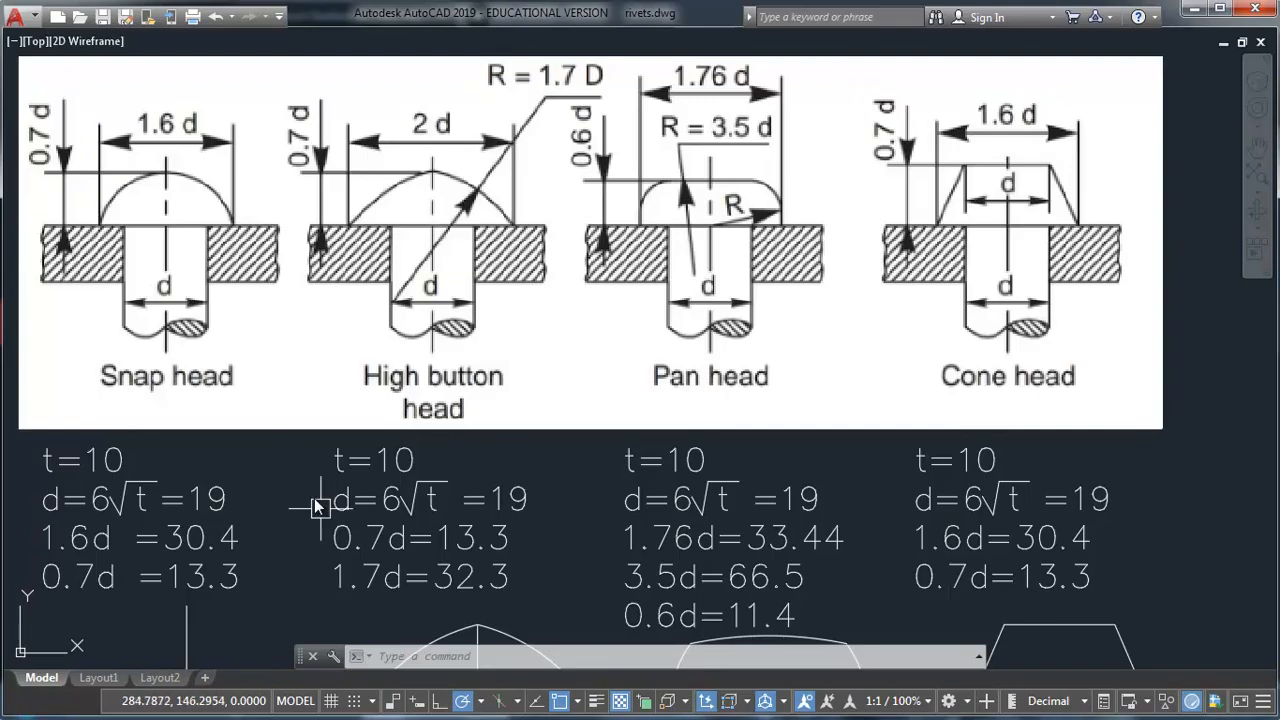
{"action": "middle_click_drag", "start_coordinate": [298, 527], "coordinate": [295, 440]}
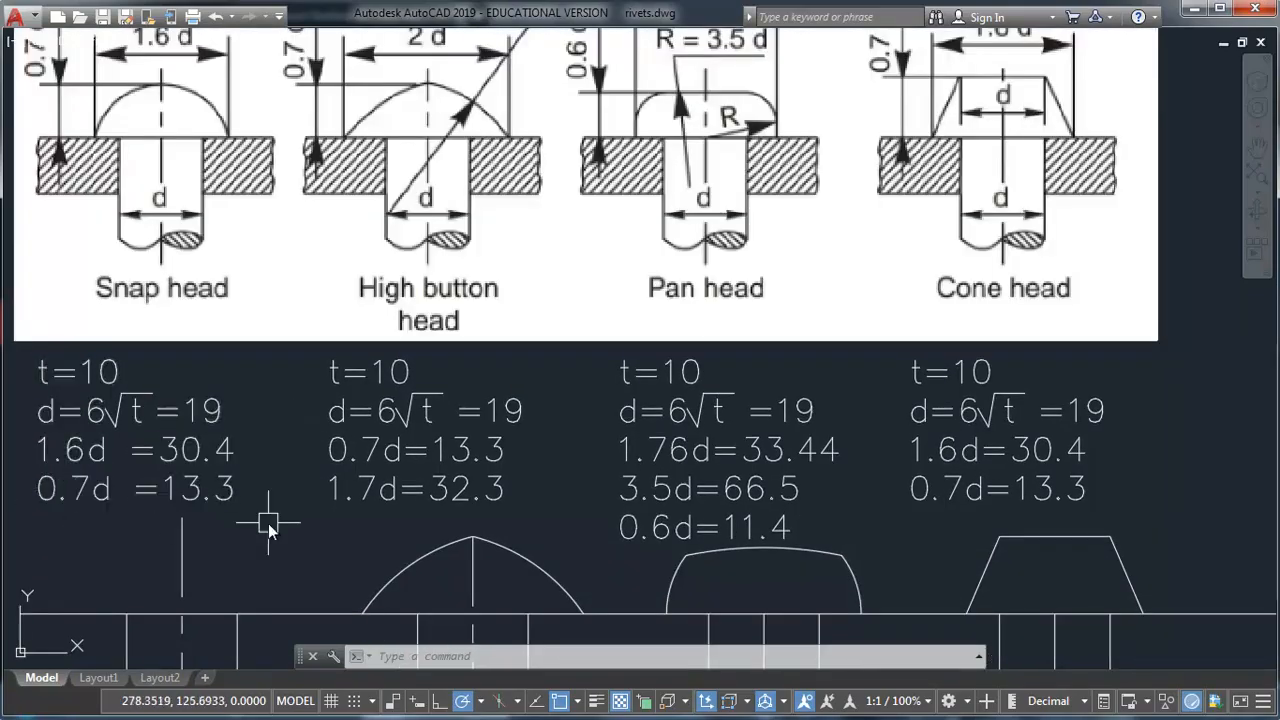
{"action": "middle_click_drag", "start_coordinate": [230, 559], "coordinate": [220, 489]}
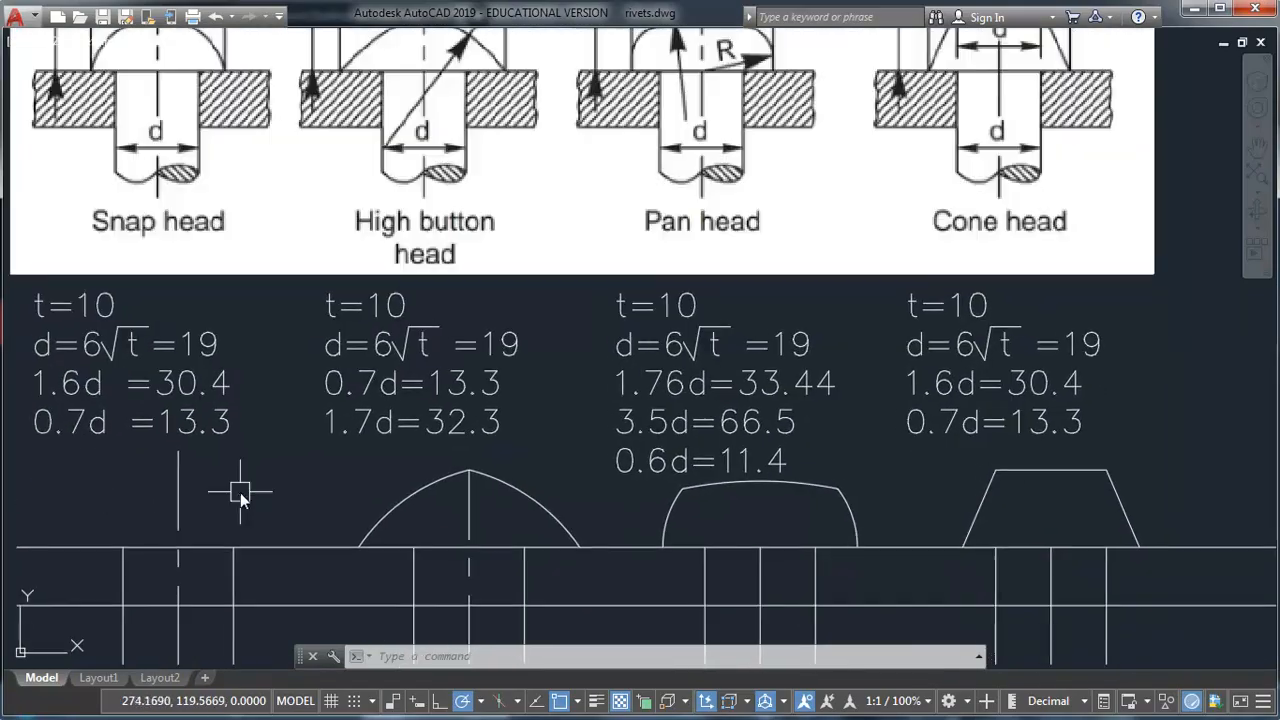
{"action": "type", "text": "o"}
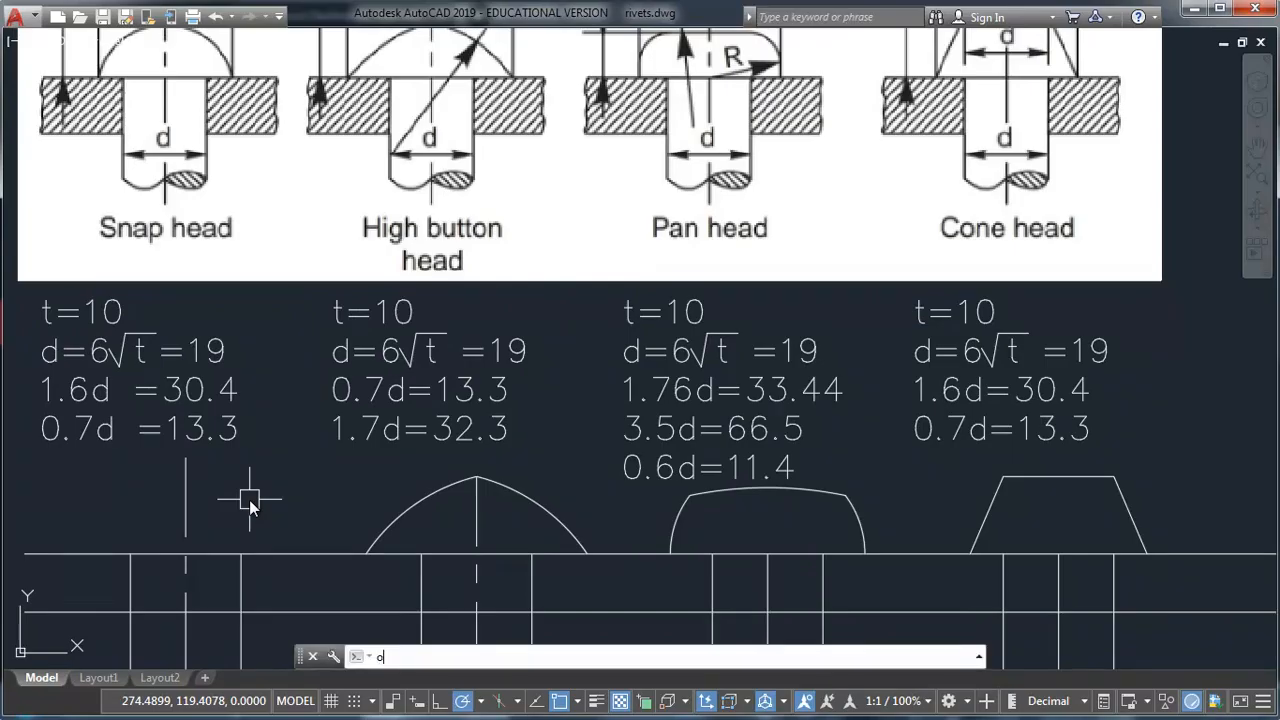
{"action": "key", "text": "Return"}
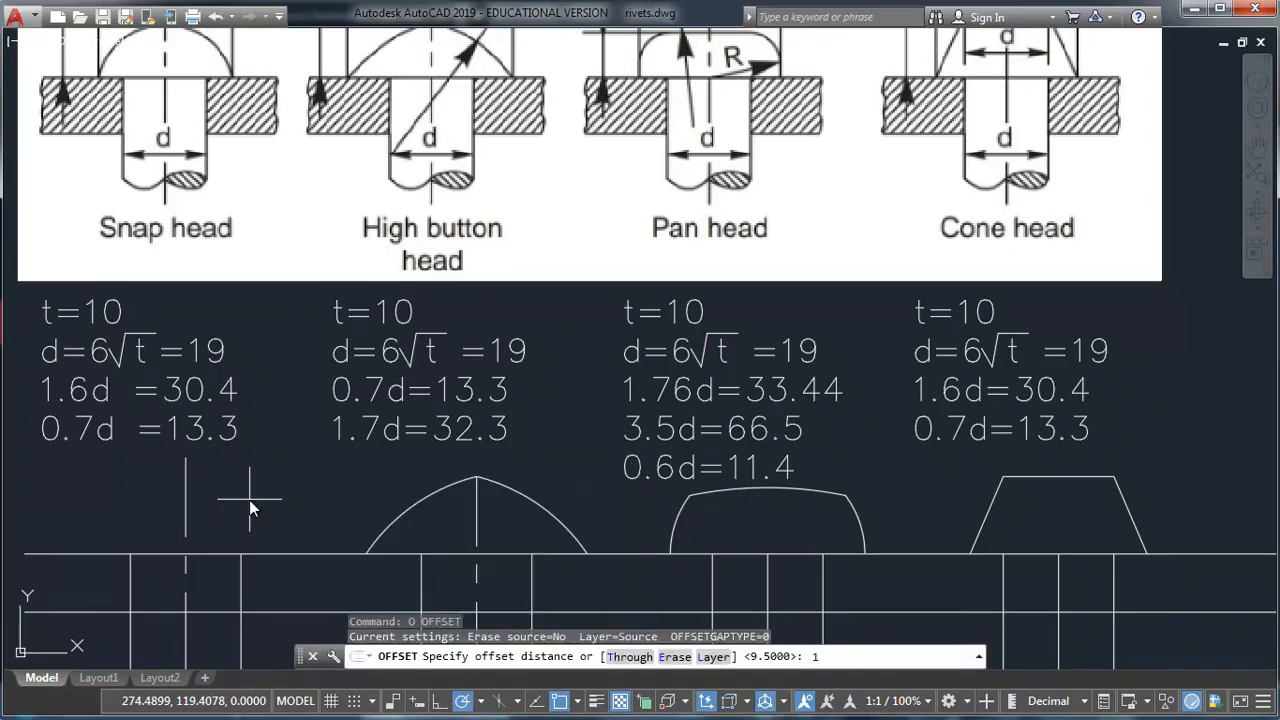
{"action": "key", "text": "Return"}
{"action": "left_click", "coordinate": [180, 431]}
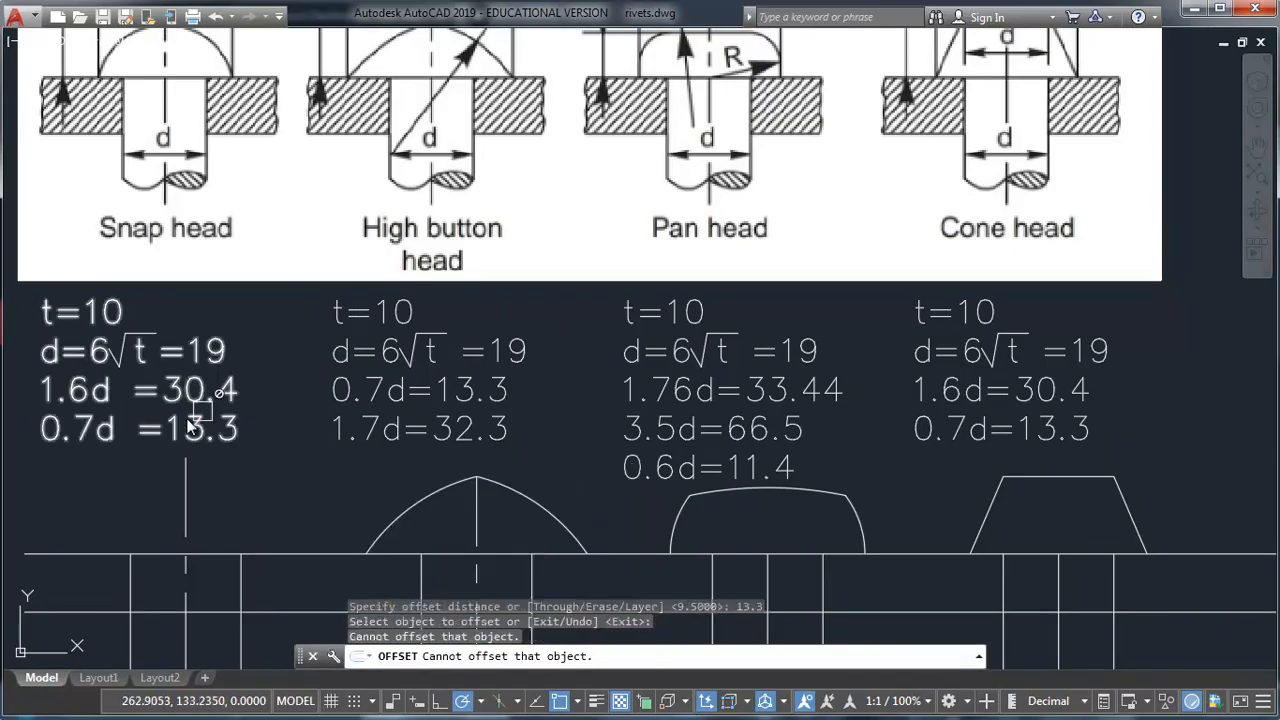
{"action": "left_click", "coordinate": [69, 425]}
{"action": "left_click", "coordinate": [209, 555]}
{"action": "left_click", "coordinate": [220, 500]}
{"action": "key", "text": "Return"}
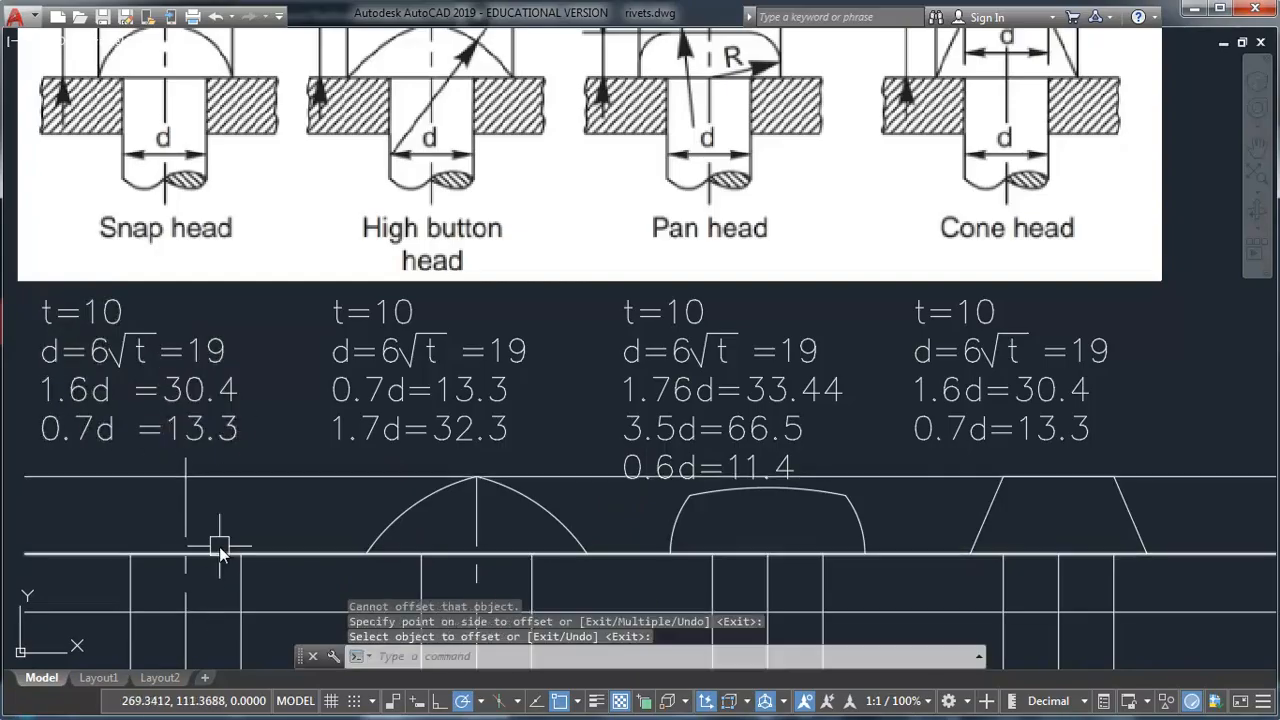
Draw a circle of diameter 30.4 centred where the snap head centre line crosses the plate's upper line.
{"action": "type", "text": "c"}
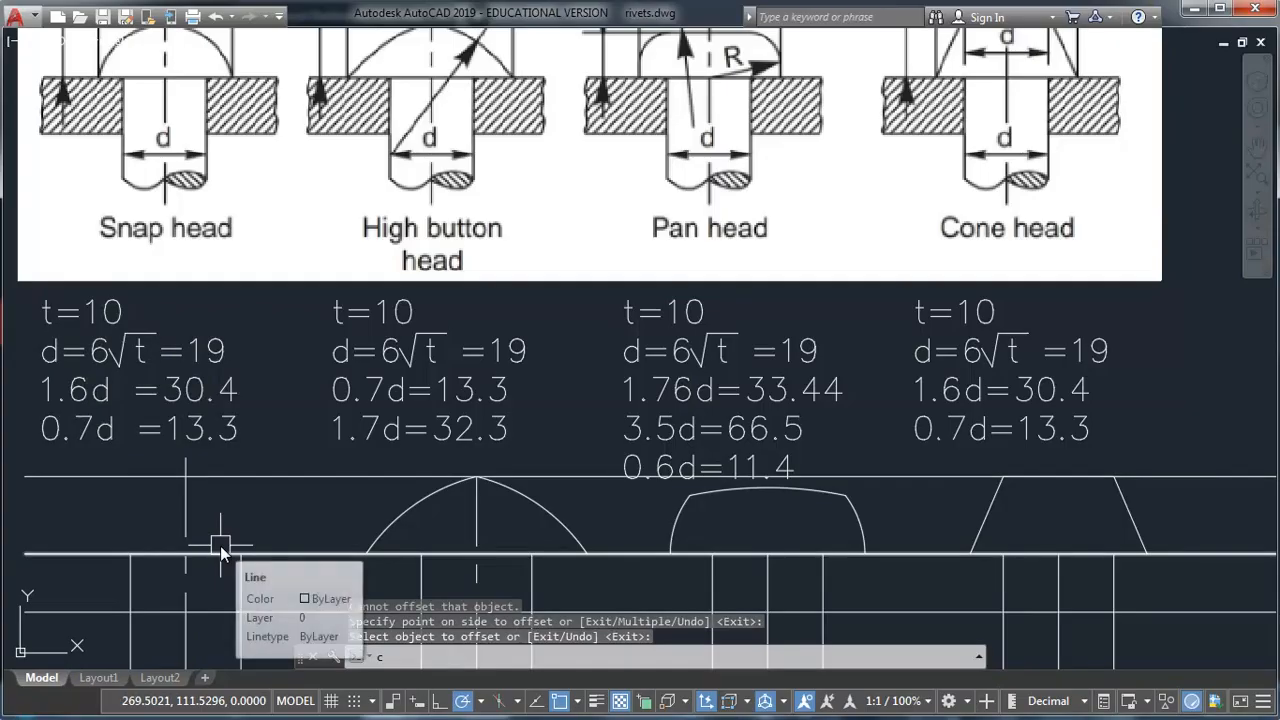
{"action": "key", "text": "Return"}
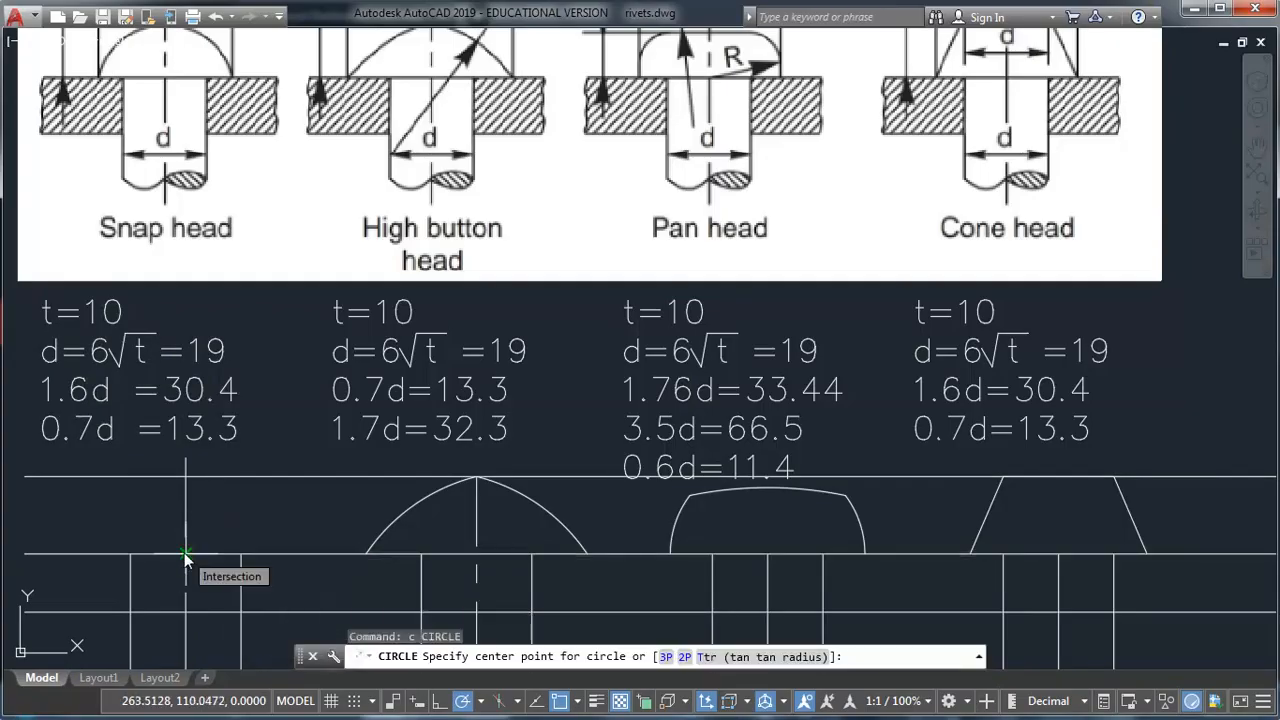
{"action": "left_click", "coordinate": [184, 552]}
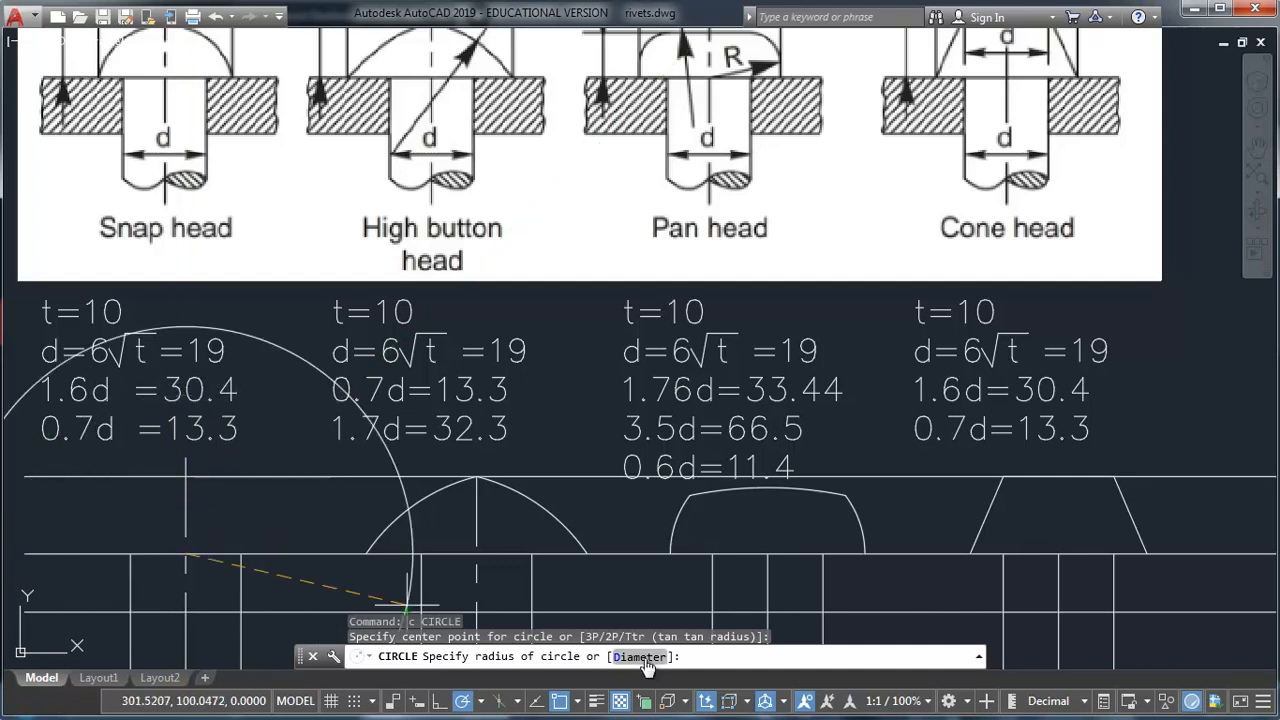
{"action": "type", "text": "D"}
{"action": "key", "text": "Return"}
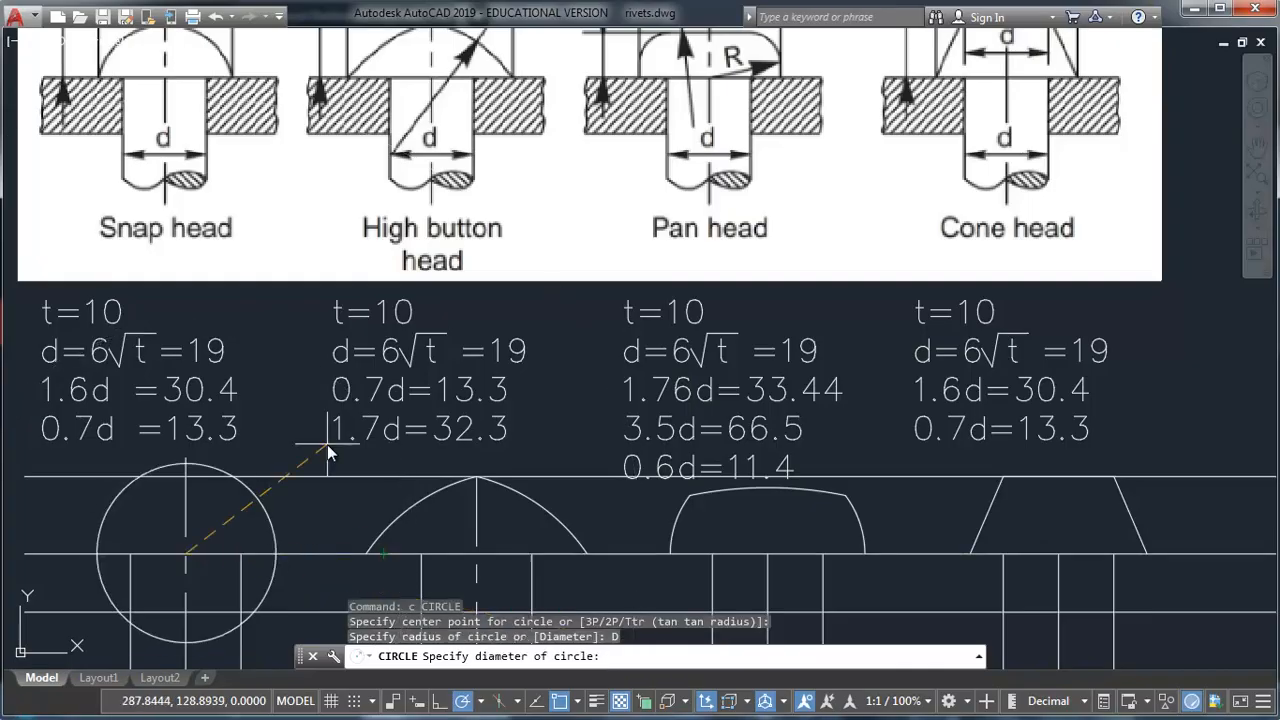
{"action": "type", "text": "30.4"}
{"action": "key", "text": "Return"}
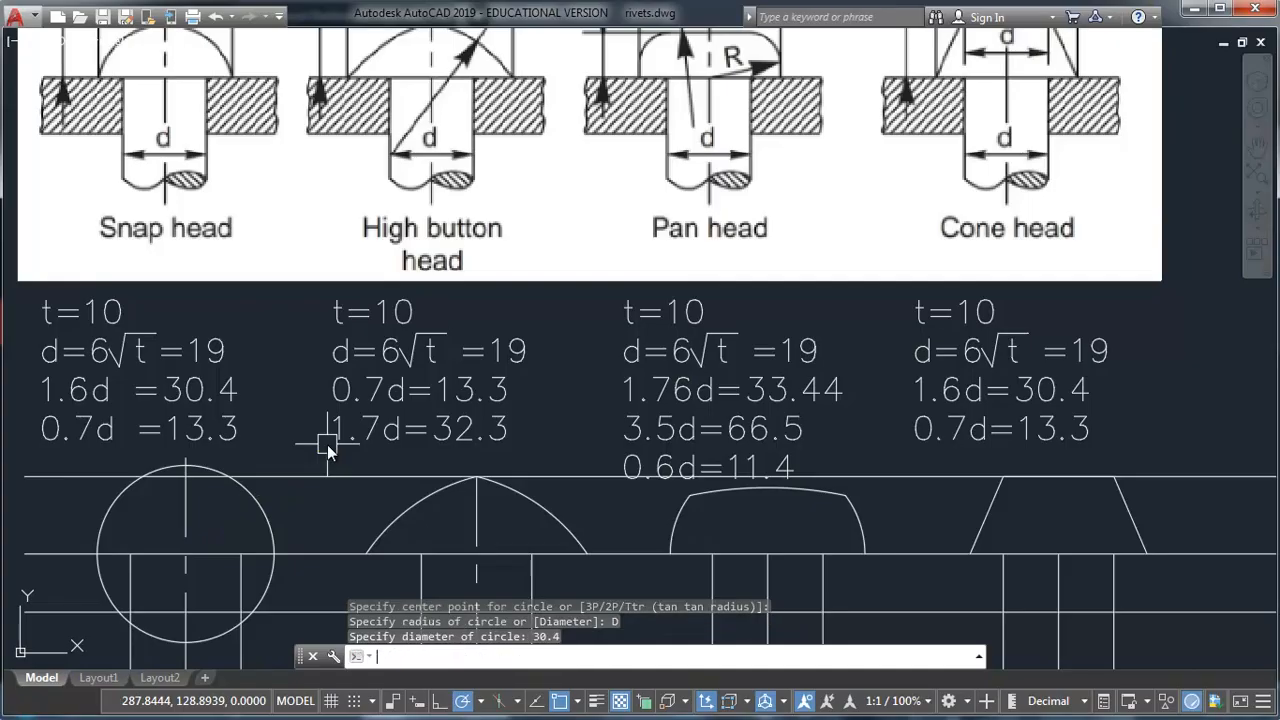
{"action": "left_click", "coordinate": [268, 517]}
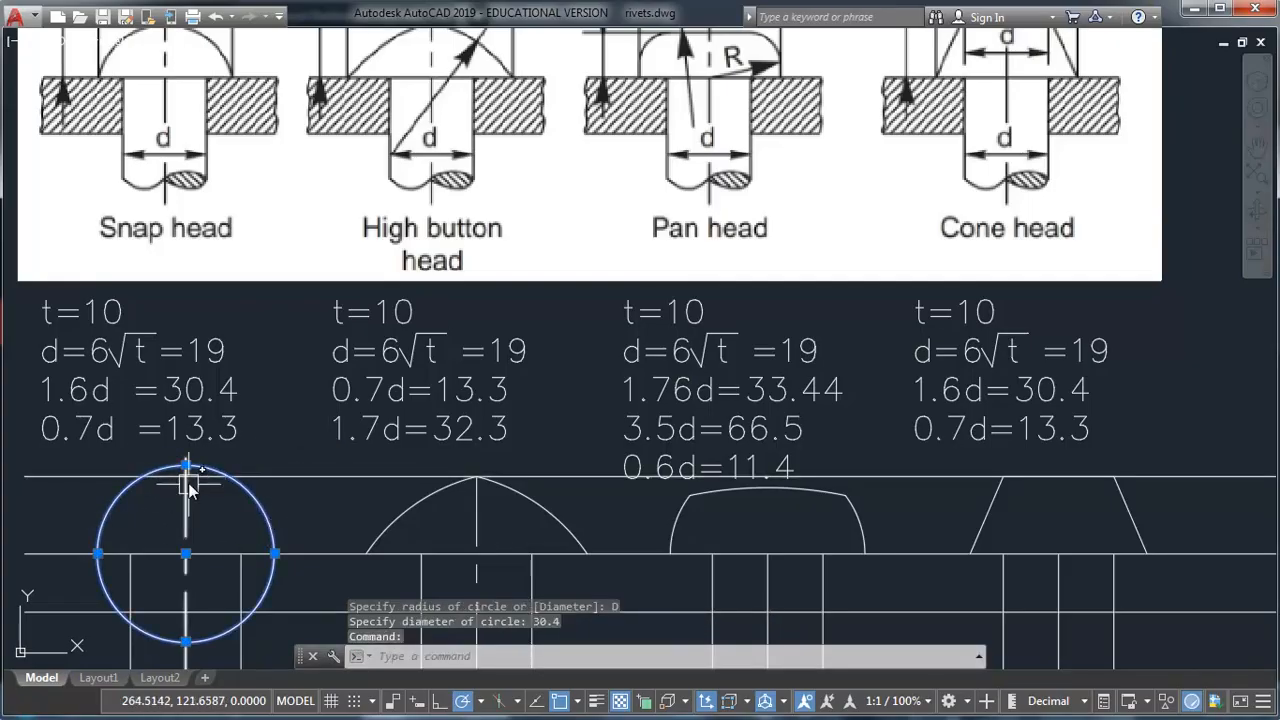
{"action": "left_click", "coordinate": [277, 476]}
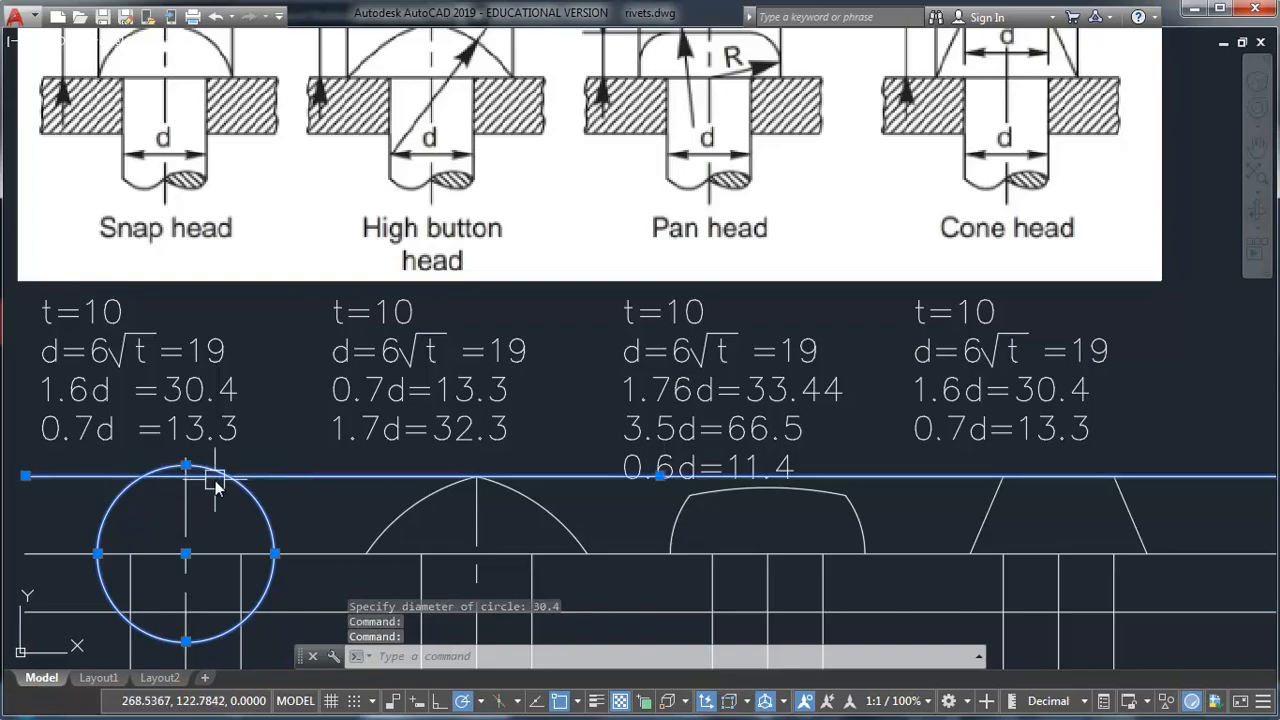
{"action": "key", "text": "Escape"}
{"action": "key", "text": "Escape"}
Move the 30.4 circle vertically so its top quadrant meets the 13.3 offset line on the snap head centre line.
{"action": "left_click", "coordinate": [255, 510]}
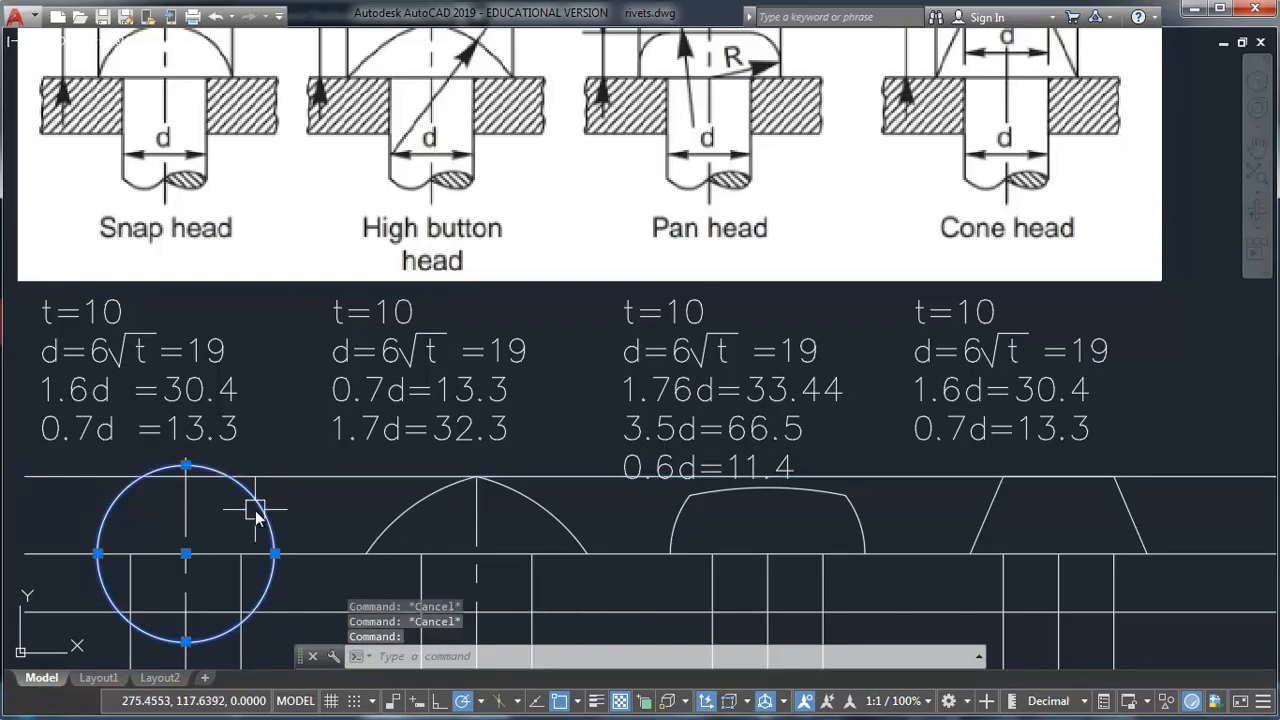
{"action": "type", "text": "M"}
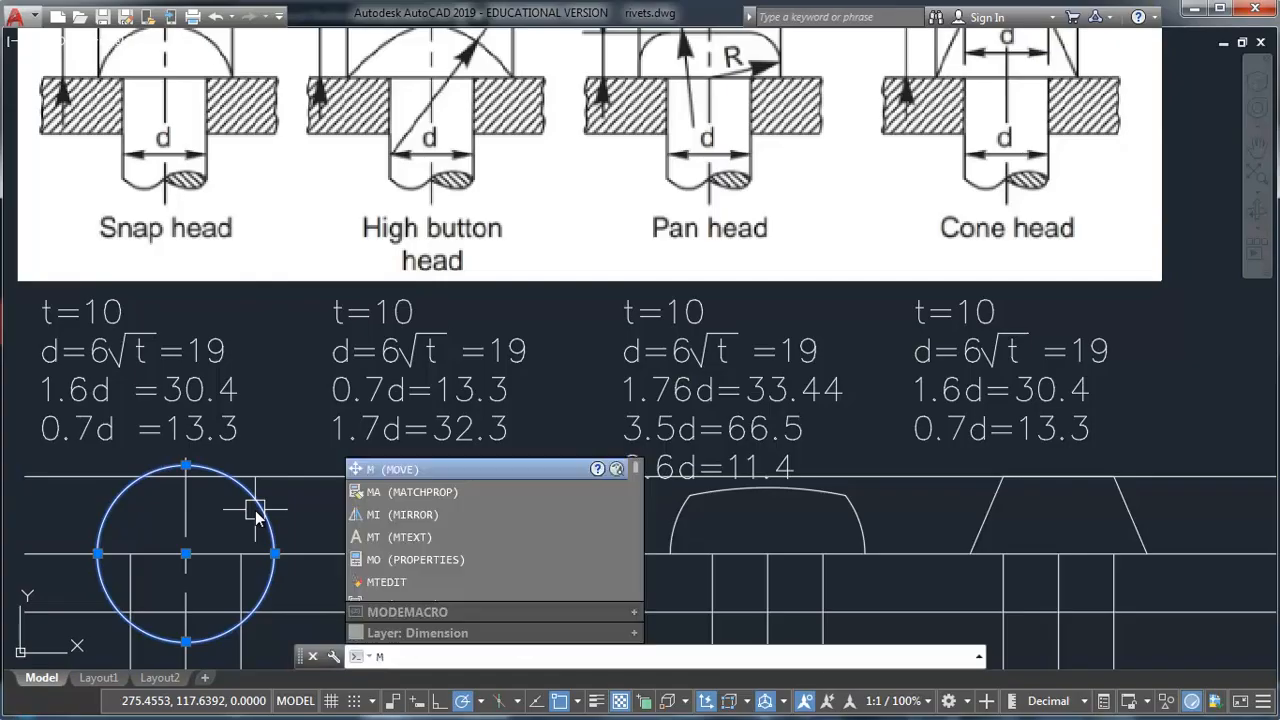
{"action": "key", "text": "Return"}
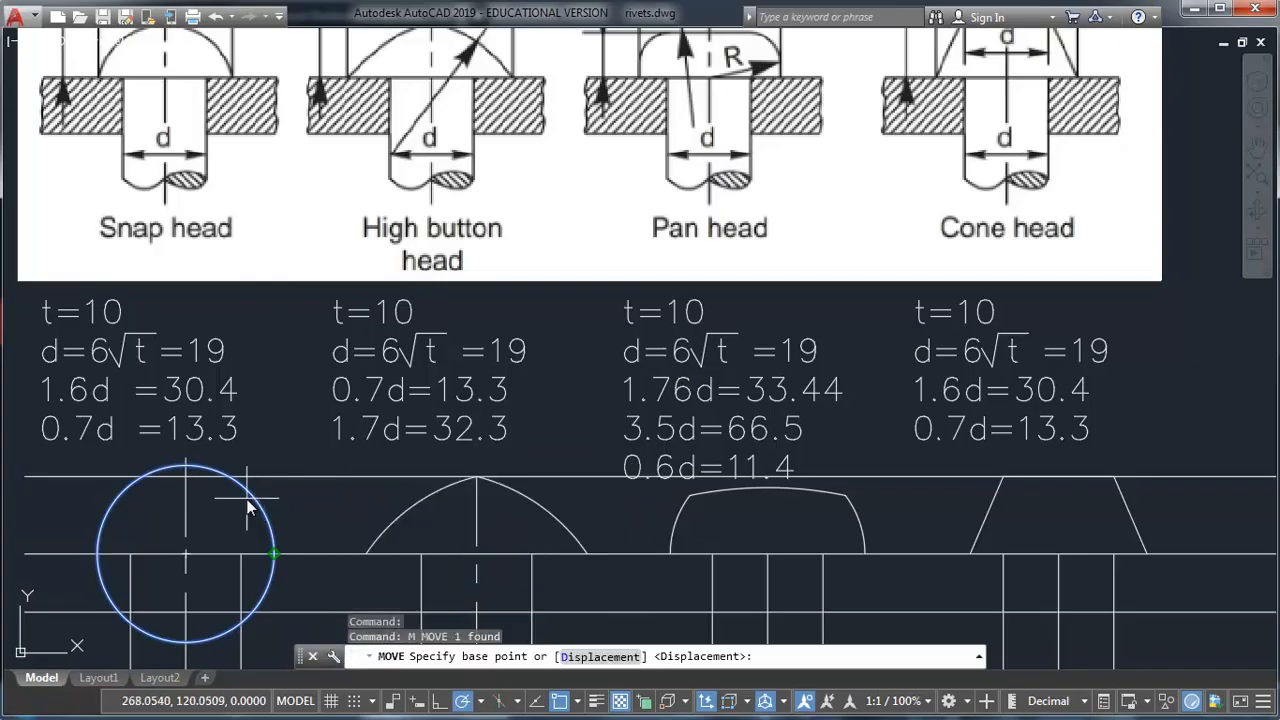
{"action": "left_click", "coordinate": [185, 472]}
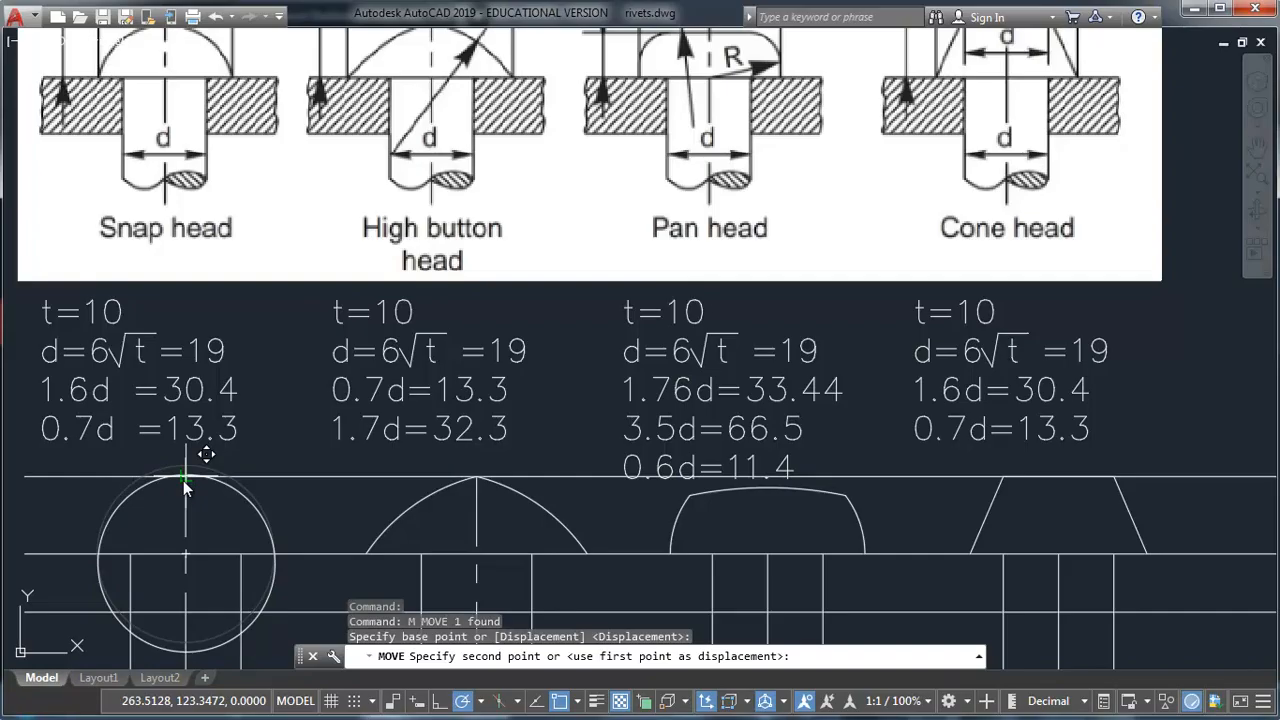
{"action": "left_click", "coordinate": [183, 480]}
{"action": "left_click", "coordinate": [257, 514]}
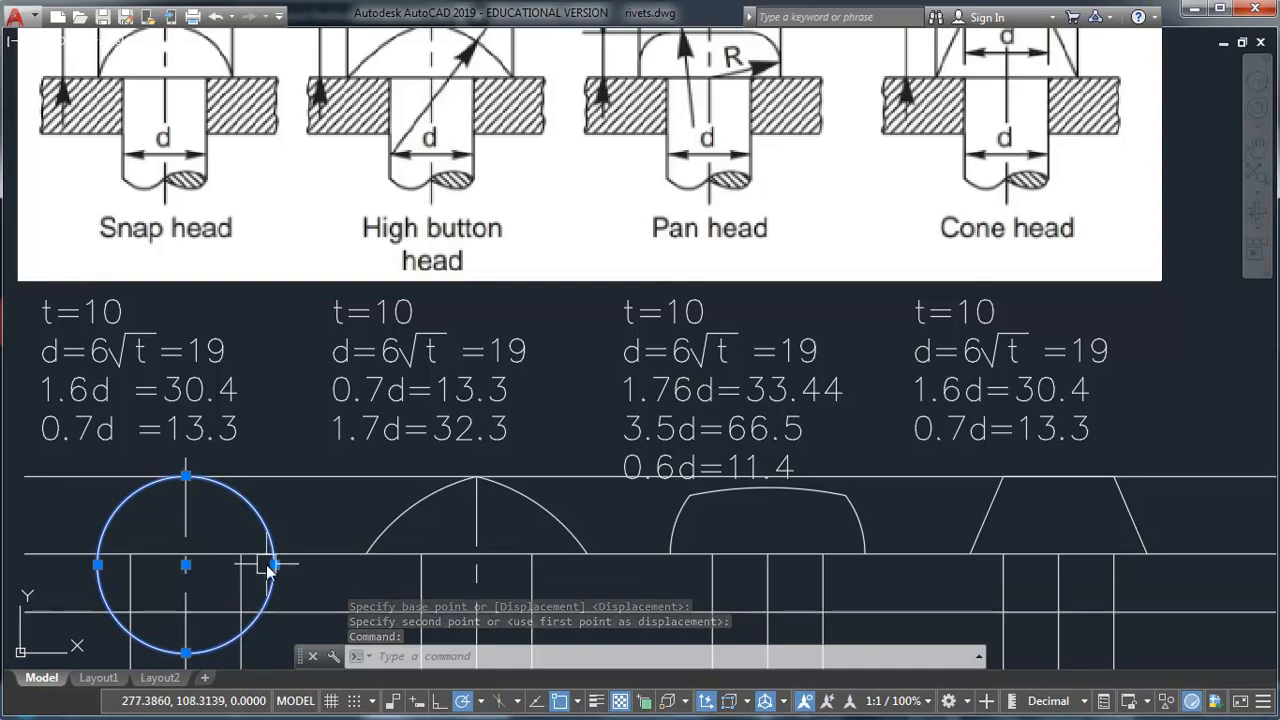
{"action": "key", "text": "Escape"}
{"action": "key", "text": "Escape"}
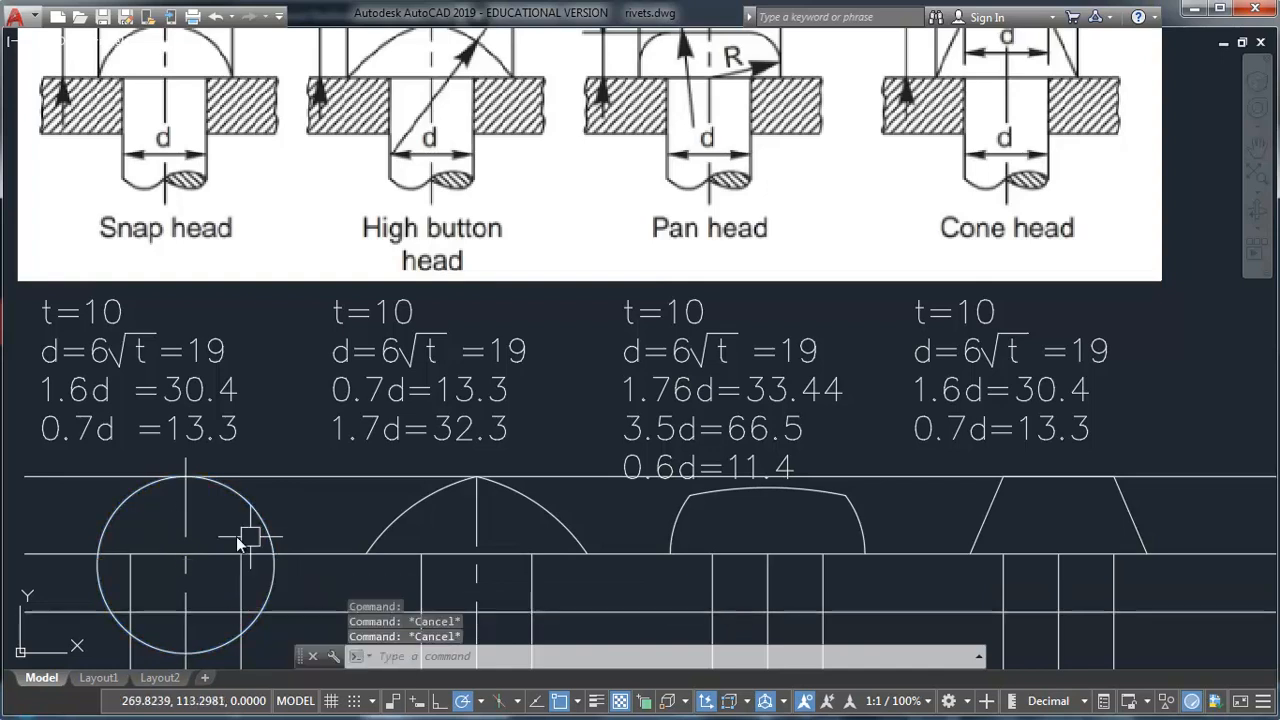
Trim away the part of the snap head circle lying below the plate's upper line.
{"action": "left_click", "coordinate": [316, 553]}
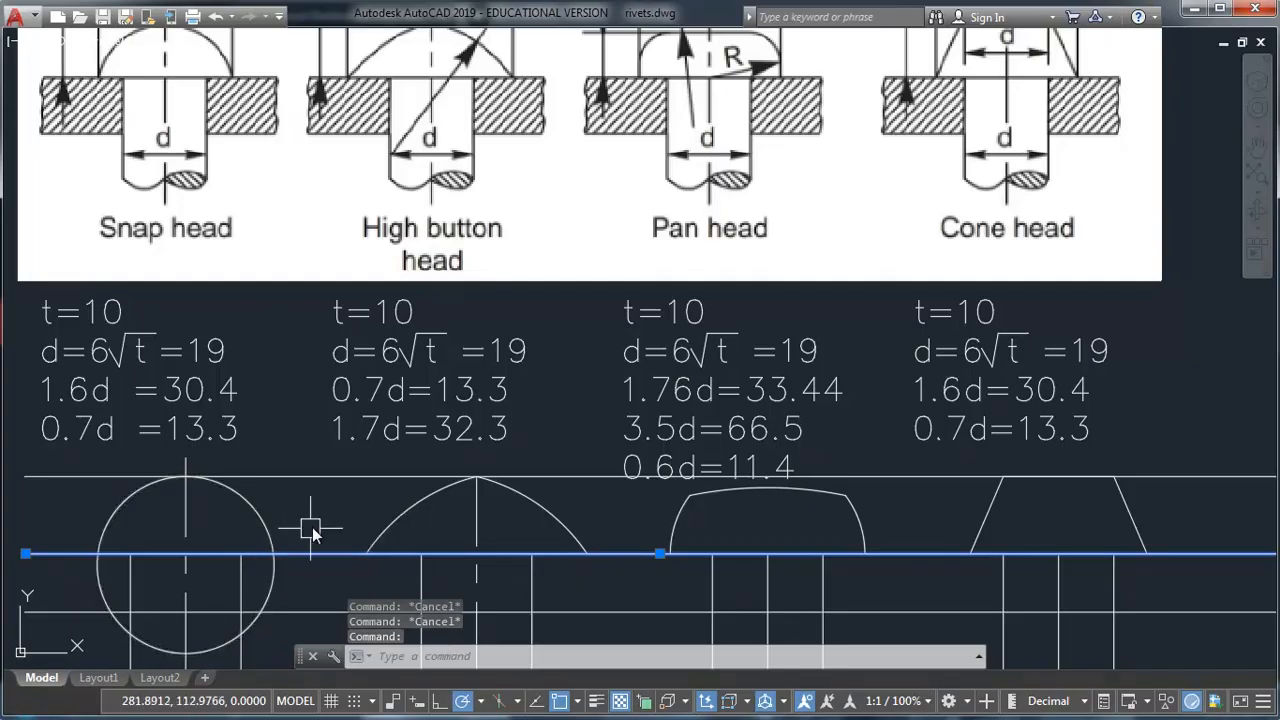
{"action": "type", "text": "tr"}
{"action": "key", "text": "Return"}
{"action": "left_click", "coordinate": [271, 586]}
{"action": "left_click", "coordinate": [280, 613]}
{"action": "key", "text": "Return"}
Erase the 13.3 offset construction line above the plate.
{"action": "left_click", "coordinate": [306, 475]}
{"action": "type", "text": "e"}
{"action": "key", "text": "Return"}
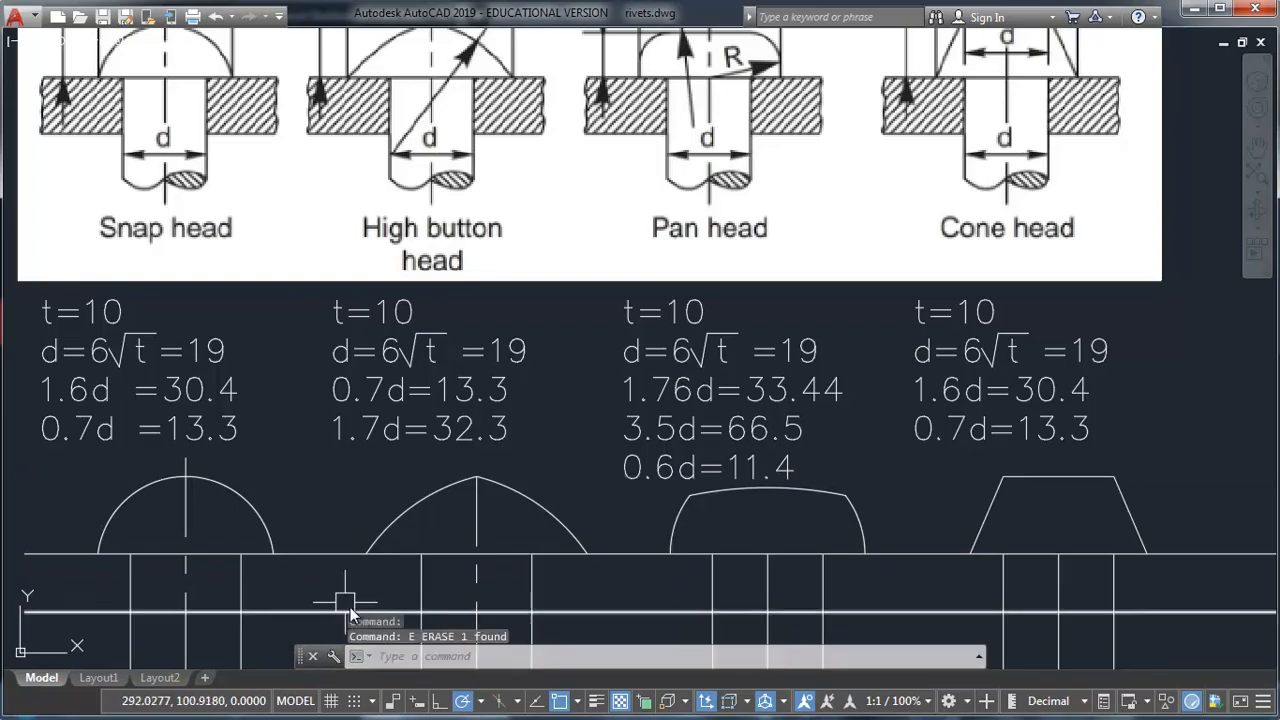
Examine the high button head's reference figure and its calculated 0.7d and 1.7d dimensions.
{"action": "mouse_move", "coordinate": [316, 562]}
{"action": "middle_mouse_down"}
{"action": "mouse_move", "coordinate": [289, 503]}
{"action": "mouse_move", "coordinate": [306, 560]}
{"action": "middle_mouse_up"}
{"action": "middle_click_drag", "start_coordinate": [223, 400], "coordinate": [228, 443]}
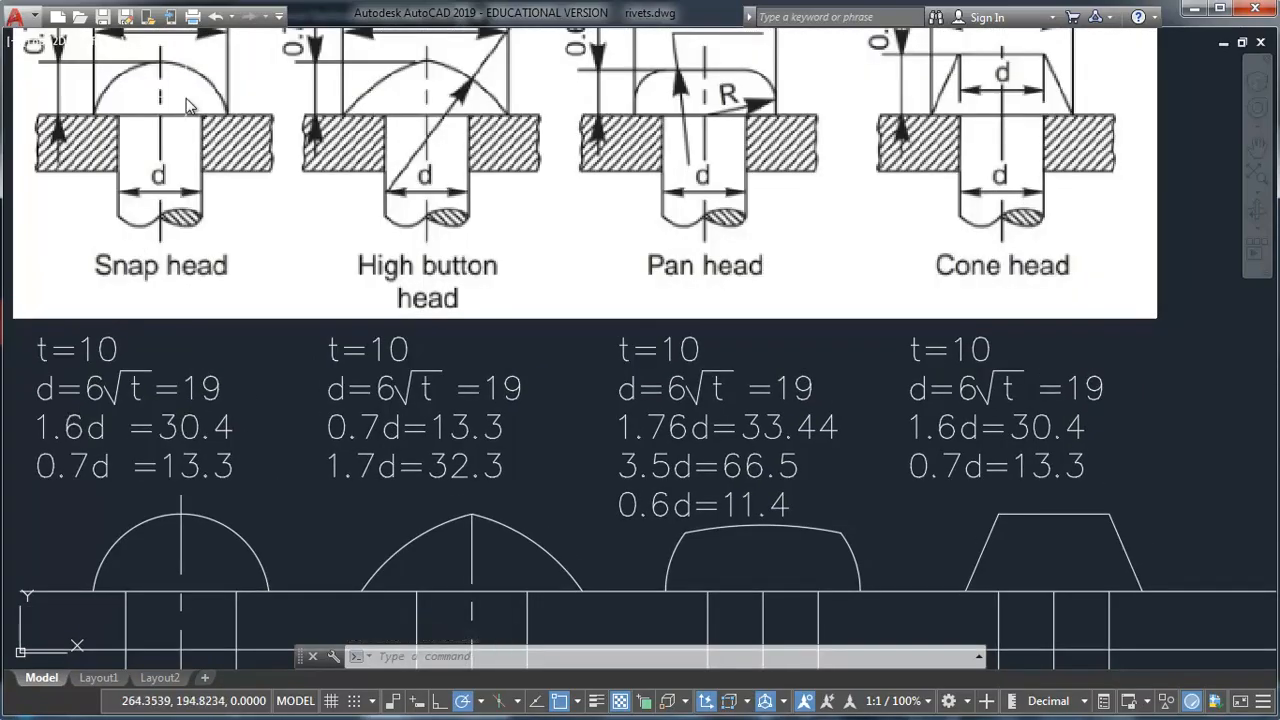
{"action": "middle_click_drag", "start_coordinate": [286, 560], "coordinate": [231, 575]}
{"action": "middle_click_drag", "start_coordinate": [414, 160], "coordinate": [417, 229]}
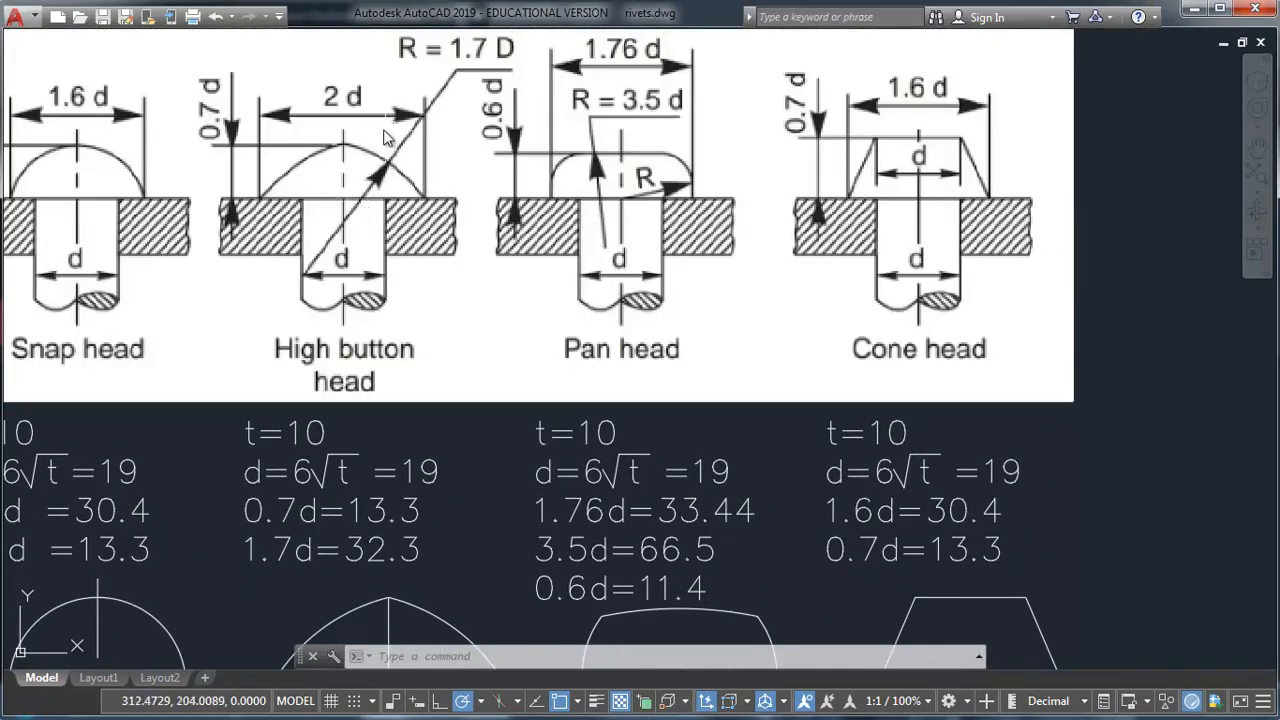
{"action": "middle_click_drag", "start_coordinate": [355, 118], "coordinate": [353, 138]}
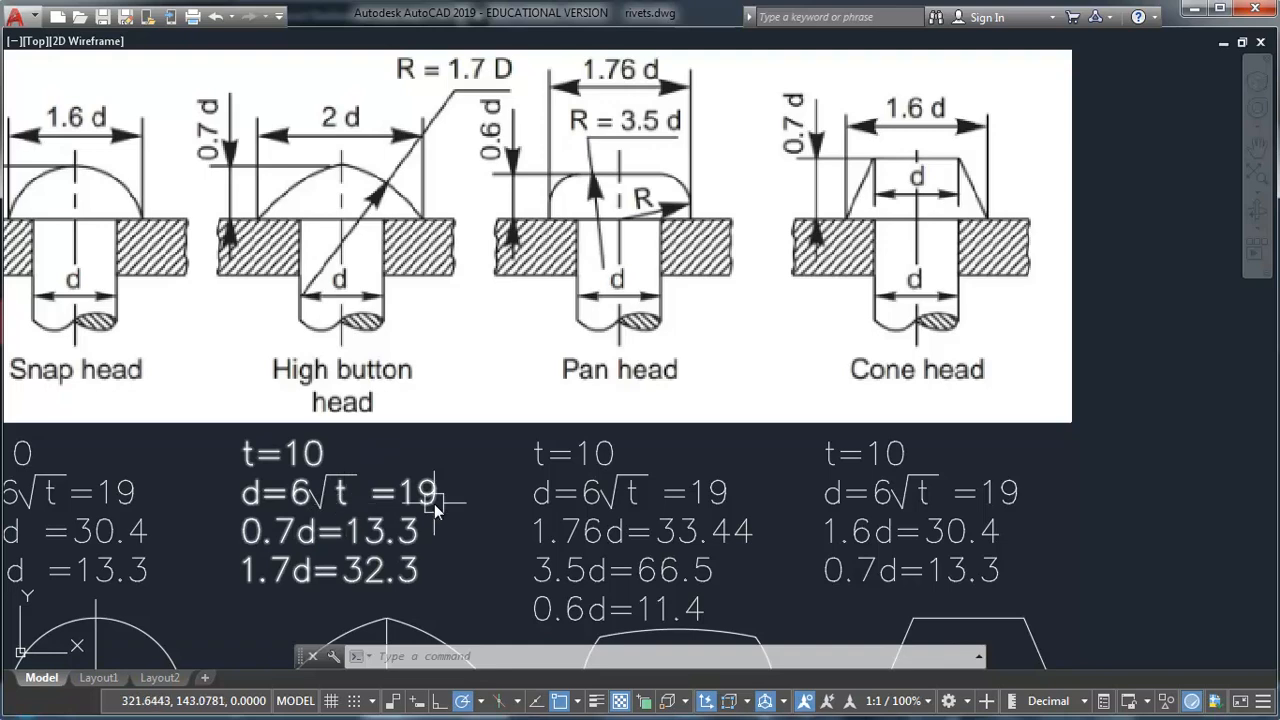
{"action": "middle_click_drag", "start_coordinate": [532, 551], "coordinate": [516, 555]}
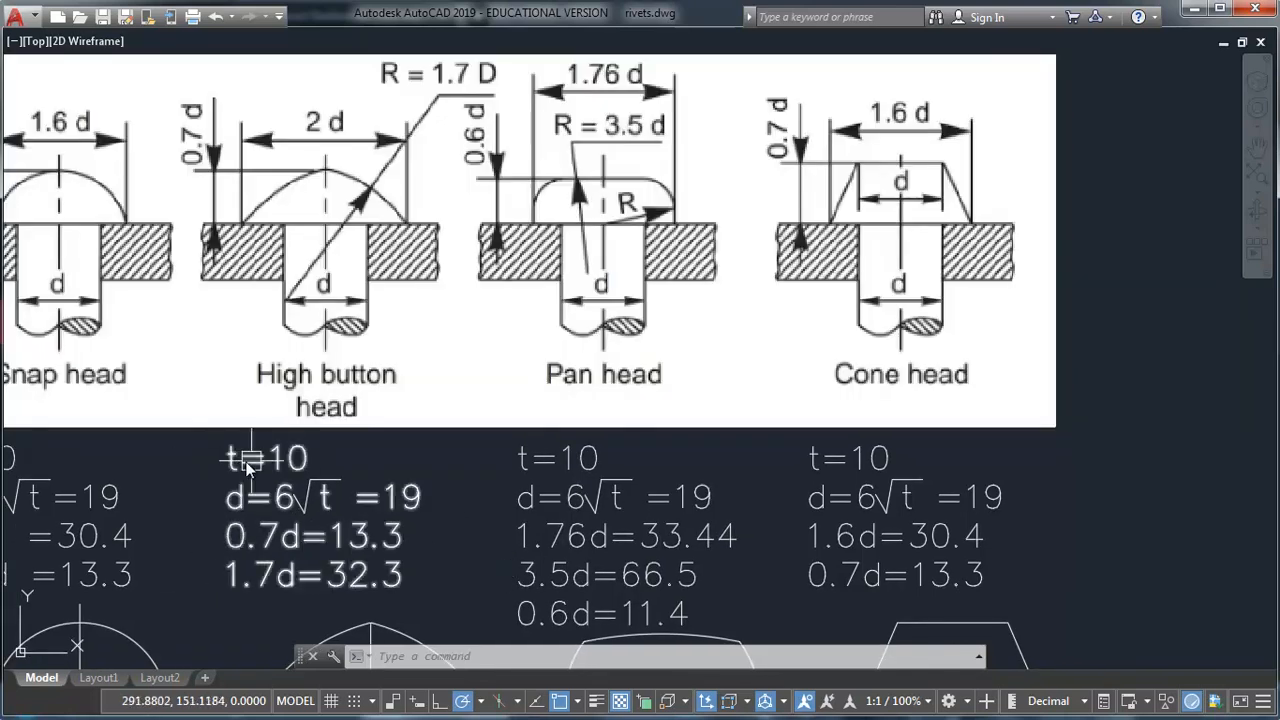
{"action": "middle_click_drag", "start_coordinate": [427, 487], "coordinate": [439, 497]}
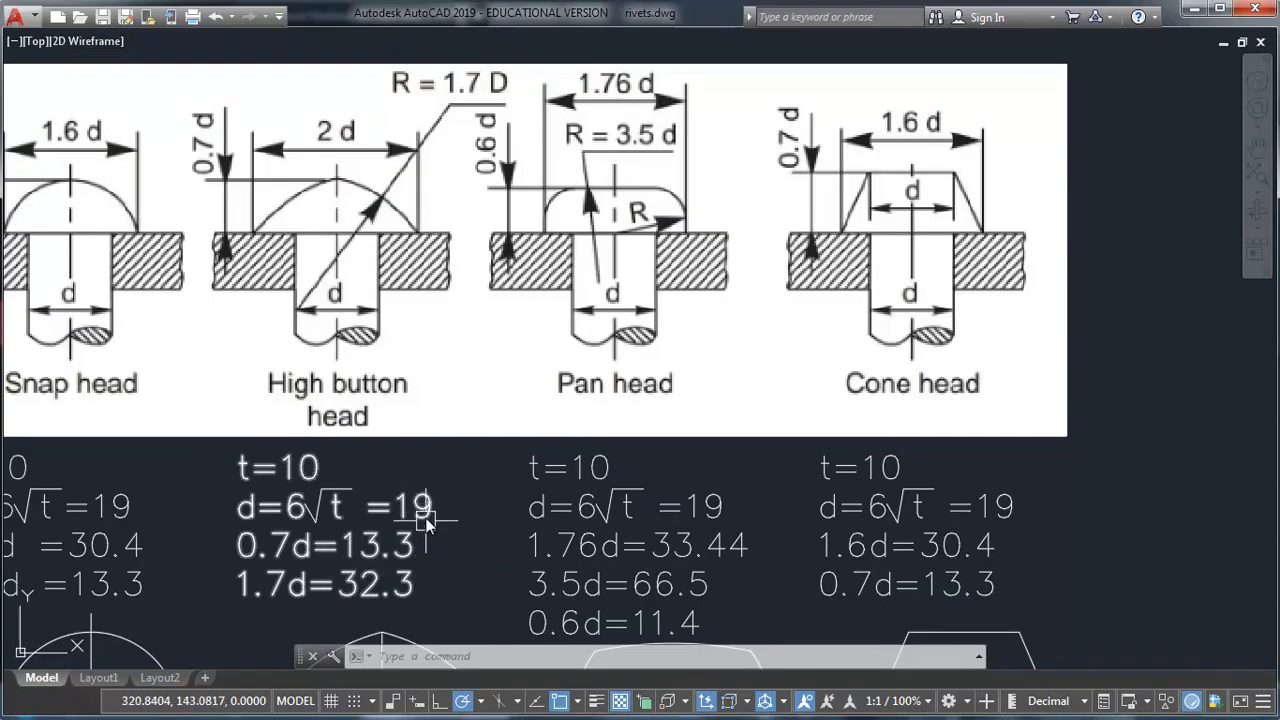
{"action": "middle_click_drag", "start_coordinate": [428, 557], "coordinate": [422, 569]}
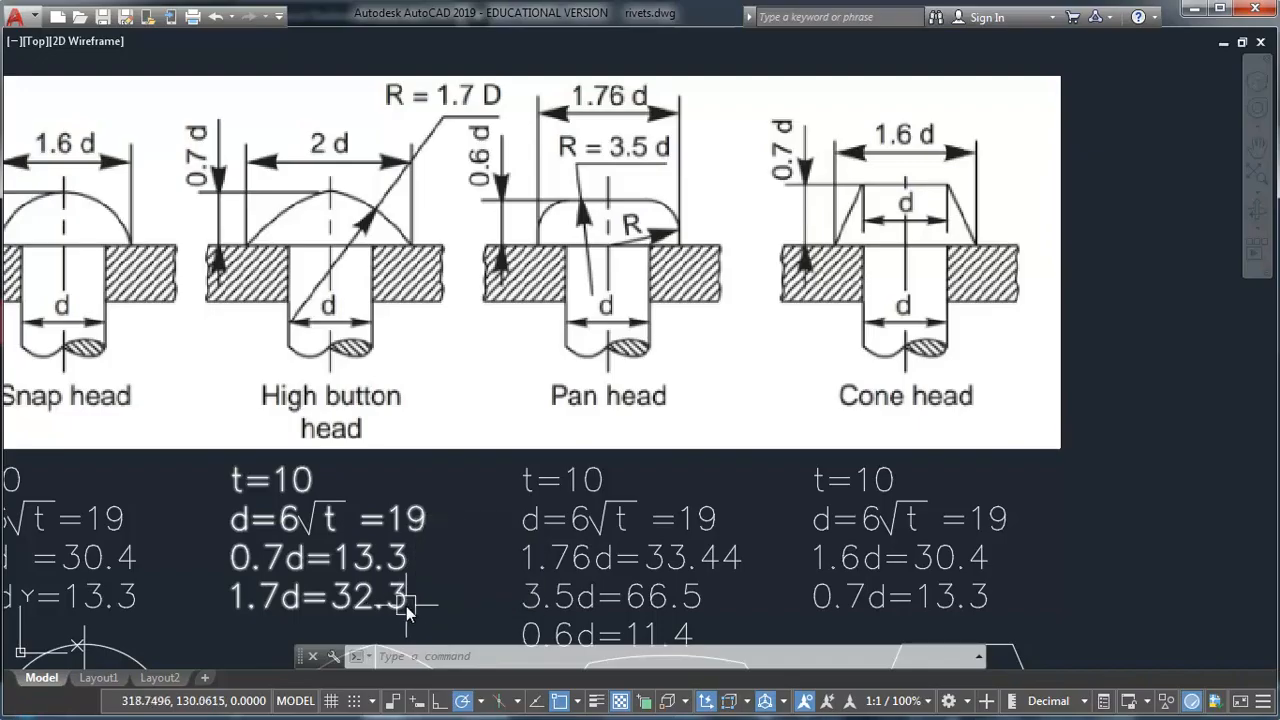
Erase the two existing arcs of the high button head, keeping its centre line.
{"action": "middle_click_drag", "start_coordinate": [419, 518], "coordinate": [414, 318]}
{"action": "left_click", "coordinate": [427, 470]}
{"action": "left_click", "coordinate": [339, 470]}
{"action": "type", "text": "e"}
{"action": "key", "text": "Return"}
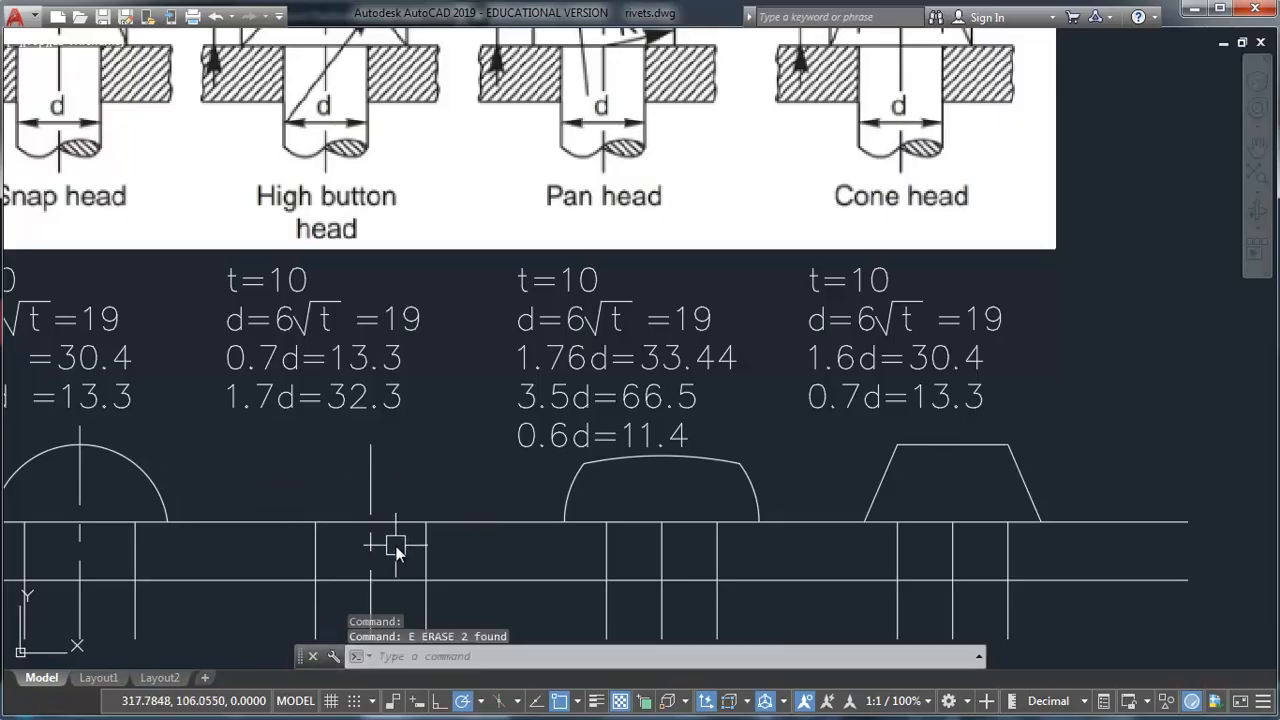
{"action": "middle_click_drag", "start_coordinate": [432, 406], "coordinate": [426, 478]}
{"action": "middle_click_drag", "start_coordinate": [365, 150], "coordinate": [372, 217]}
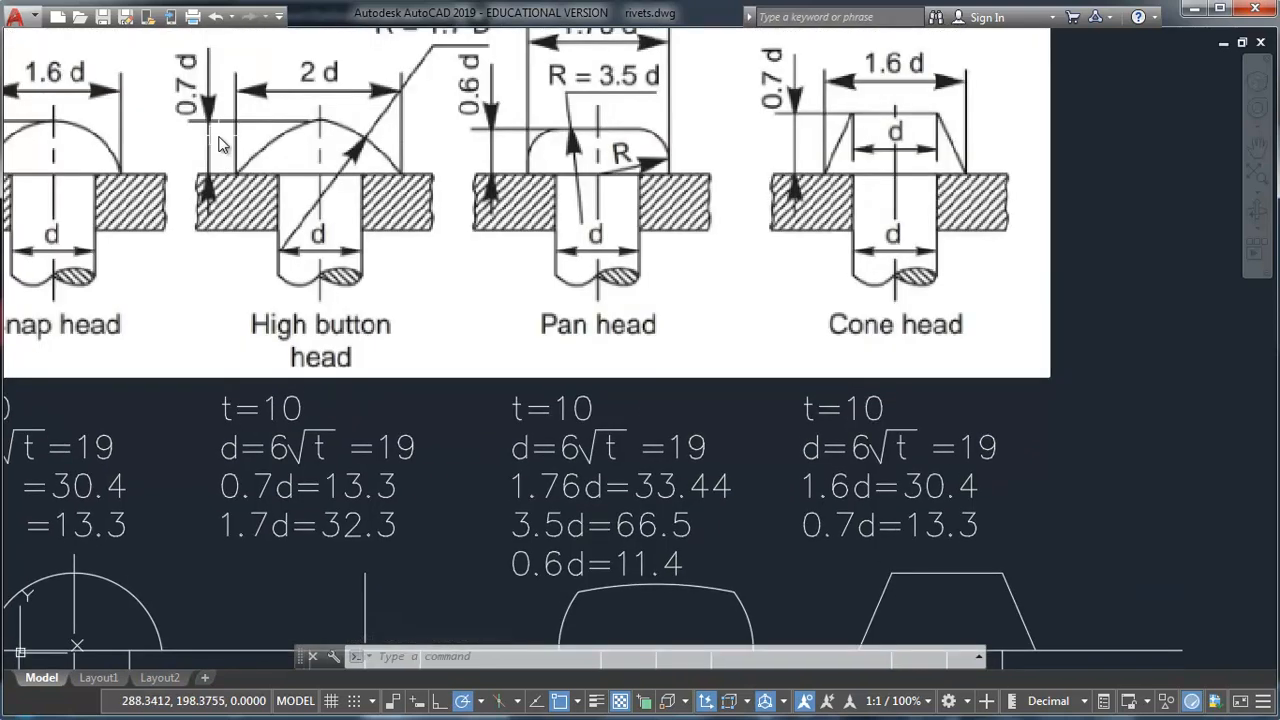
{"action": "middle_click_drag", "start_coordinate": [420, 522], "coordinate": [405, 418]}
{"action": "type", "text": "o"}
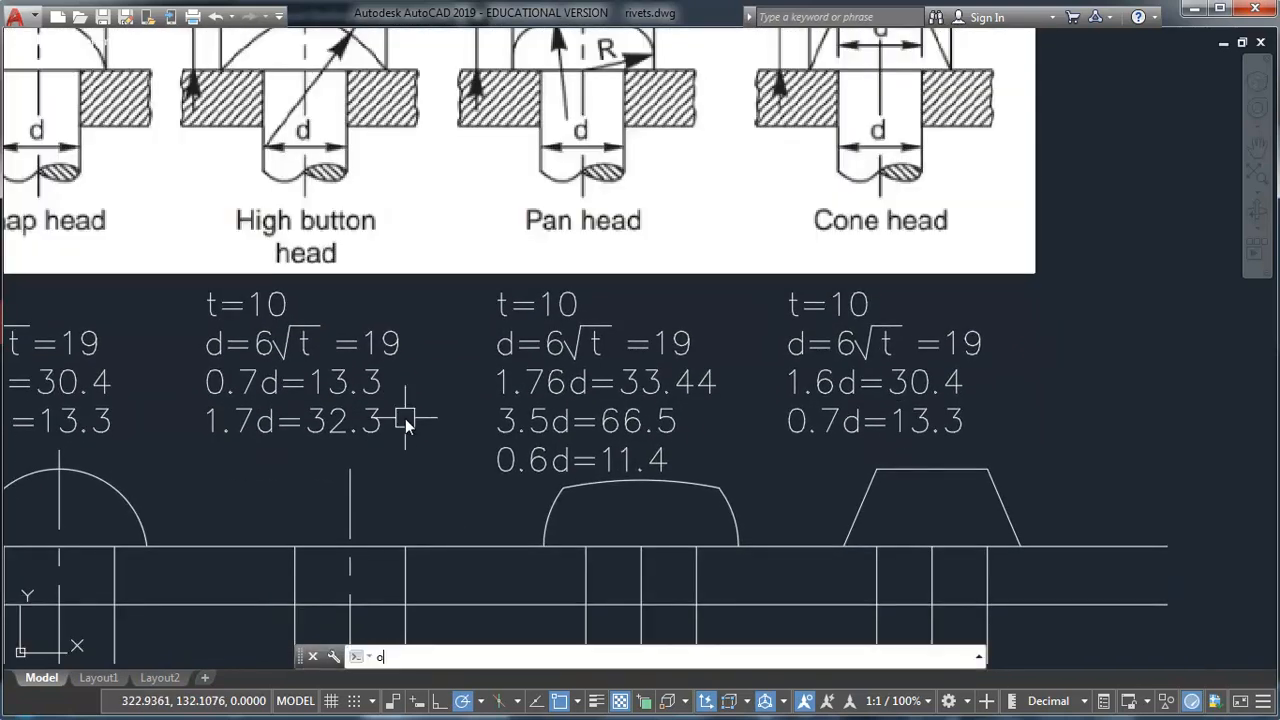
{"action": "key", "text": "Return"}
{"action": "type", "text": "0"}
{"action": "key", "text": "Escape"}
{"action": "key", "text": "Escape"}
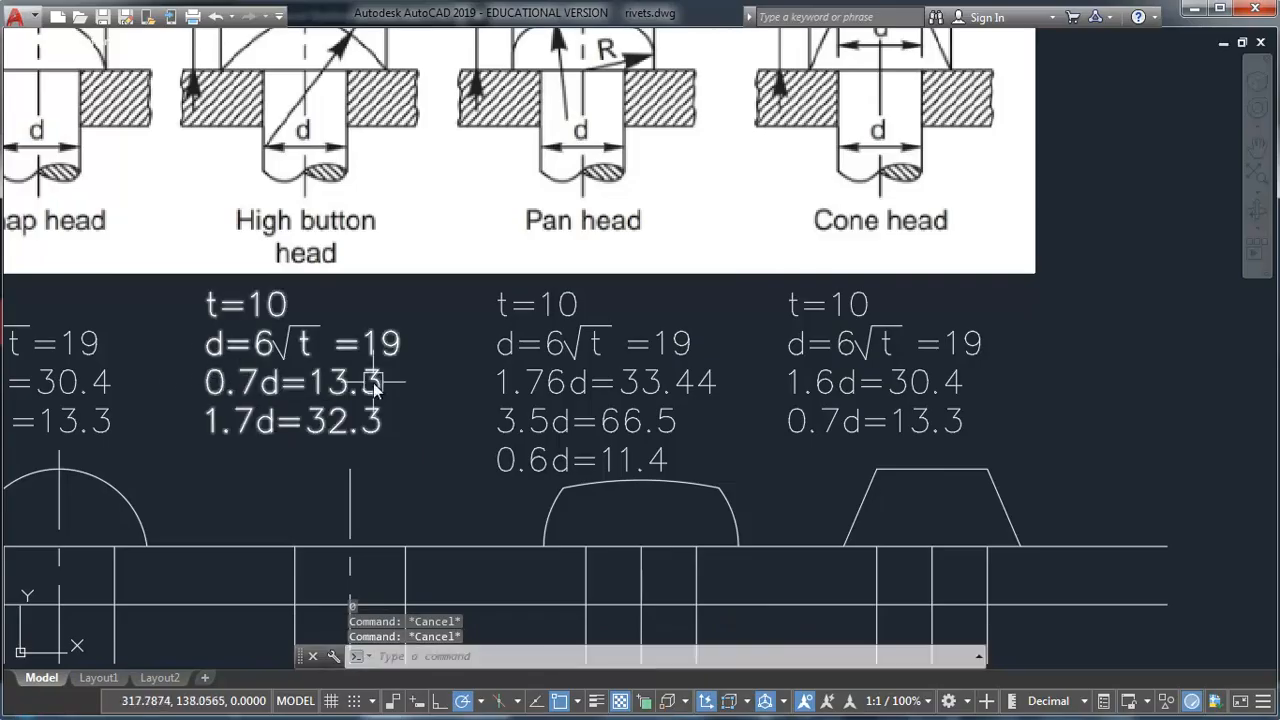
Offset the plate's upper line upward by 13.3 for the high button head's height.
{"action": "type", "text": "o"}
{"action": "key", "text": "Return"}
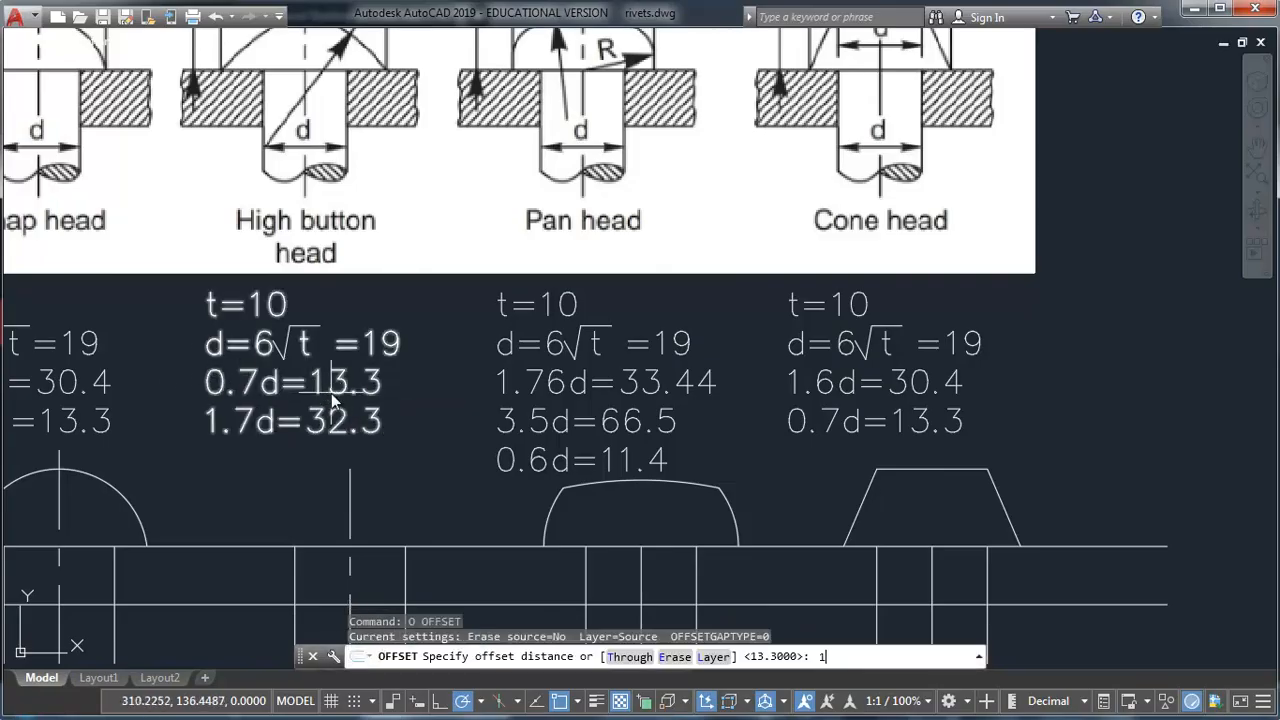
{"action": "type", "text": "13.3"}
{"action": "key", "text": "Return"}
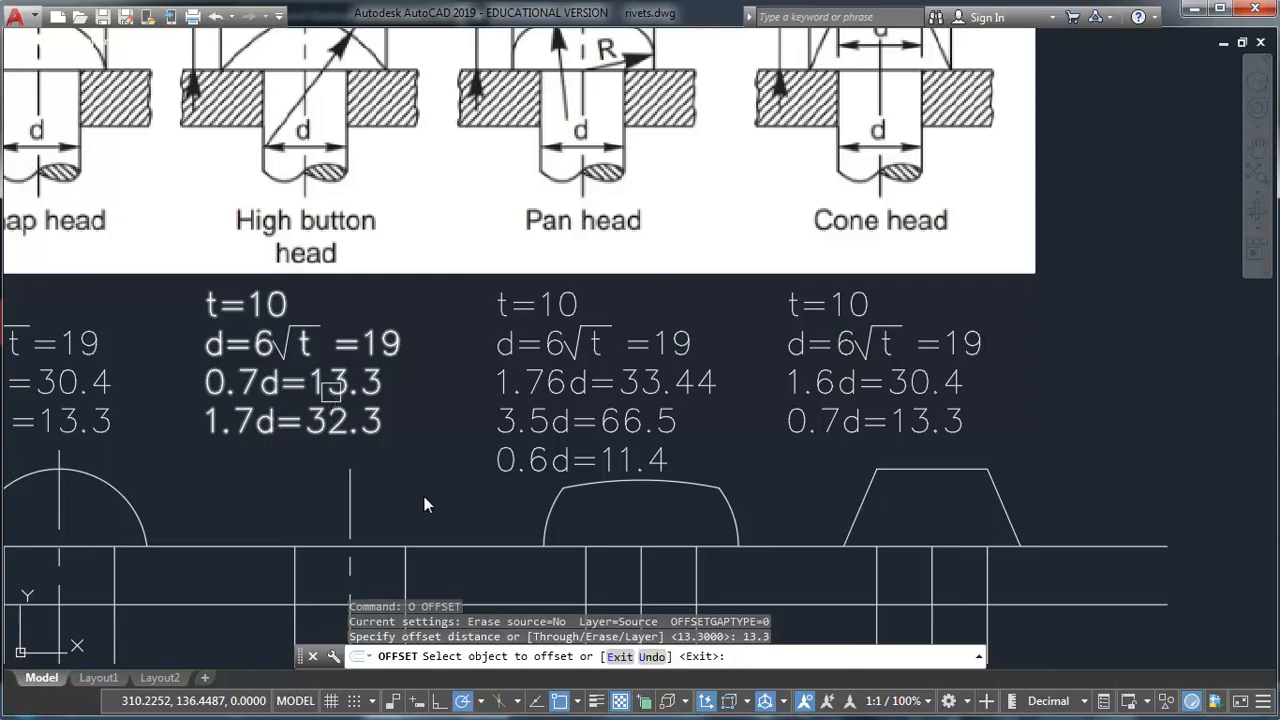
{"action": "left_click", "coordinate": [449, 547]}
{"action": "left_click", "coordinate": [414, 424]}
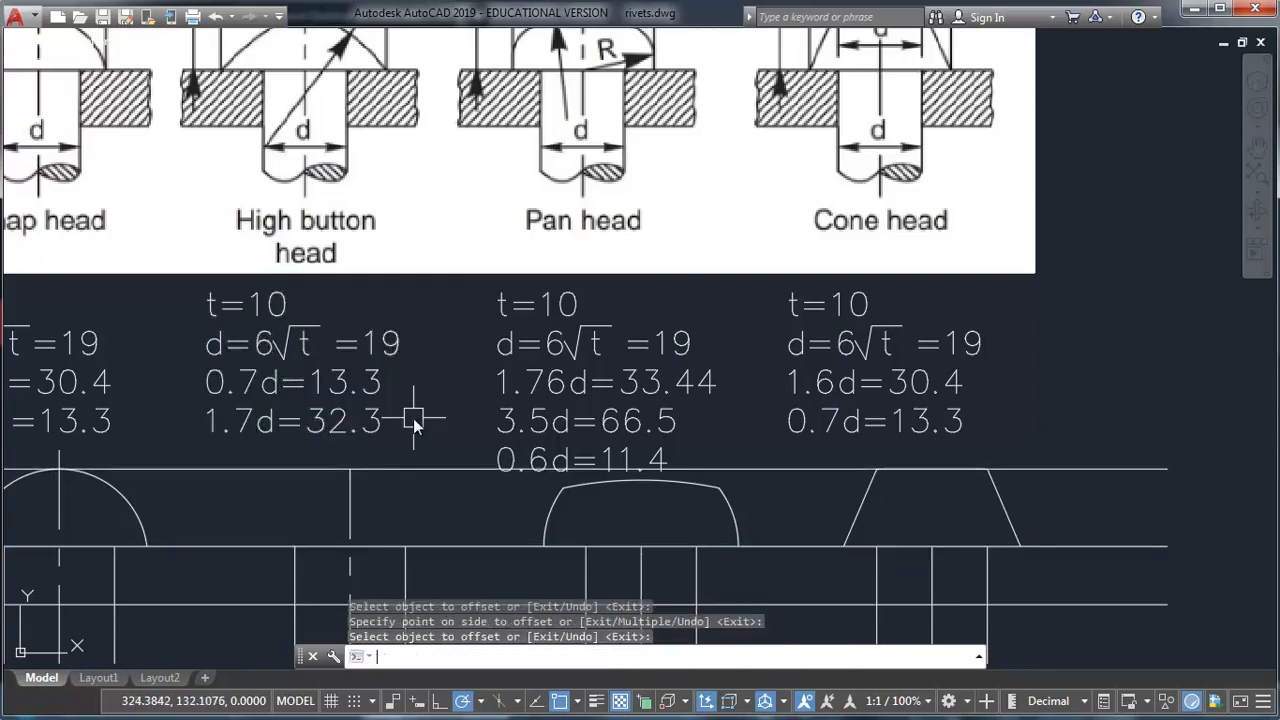
{"action": "key", "text": "Return"}
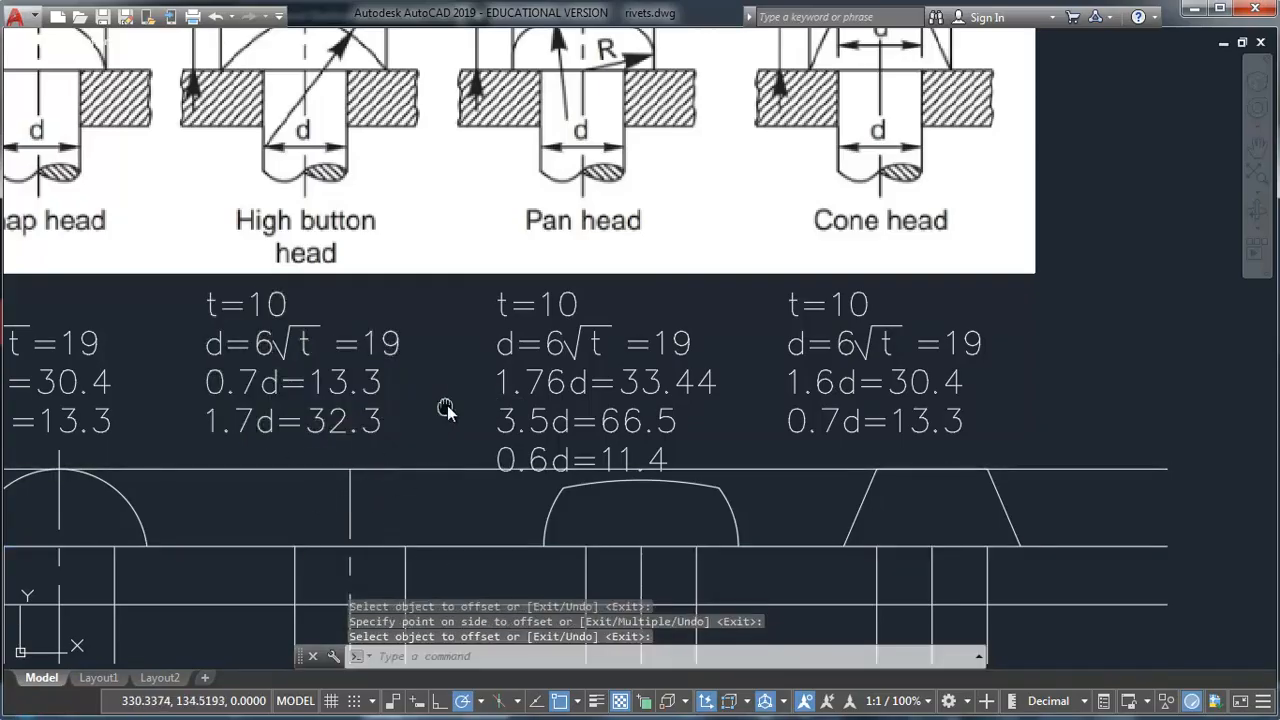
{"action": "left_click", "coordinate": [348, 518]}
{"action": "left_click", "coordinate": [349, 470]}
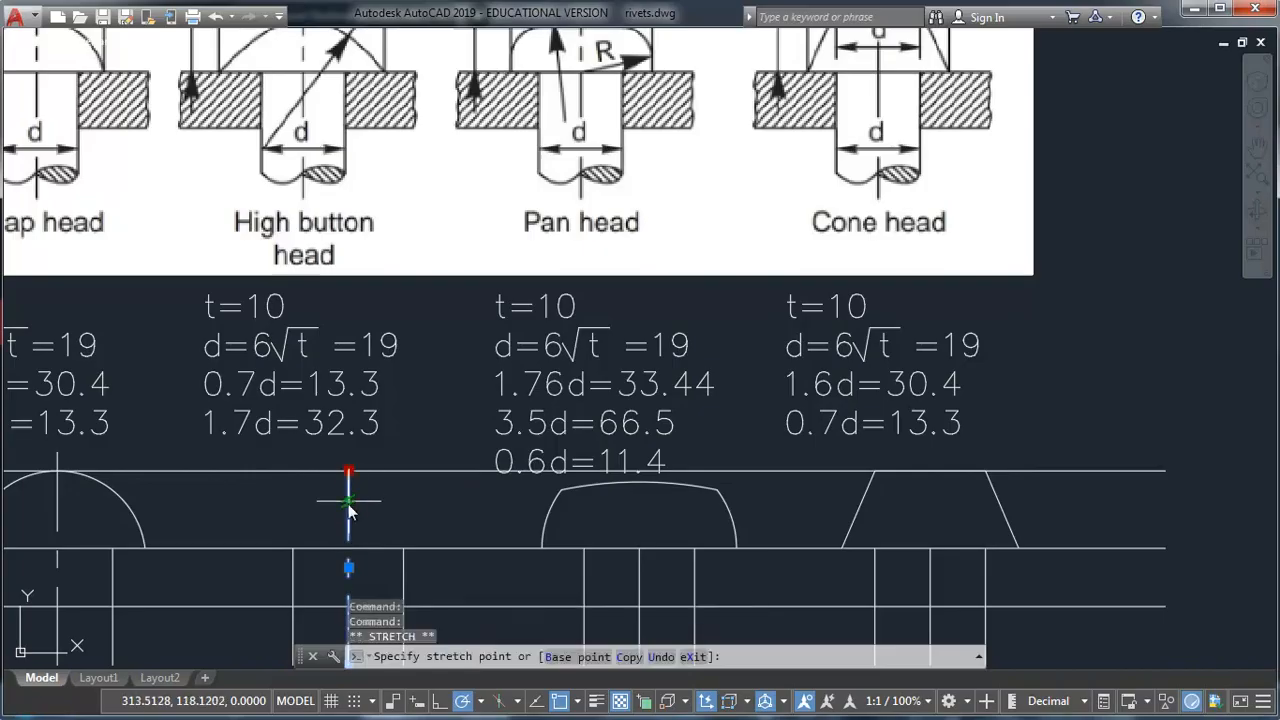
{"action": "left_click", "coordinate": [349, 470]}
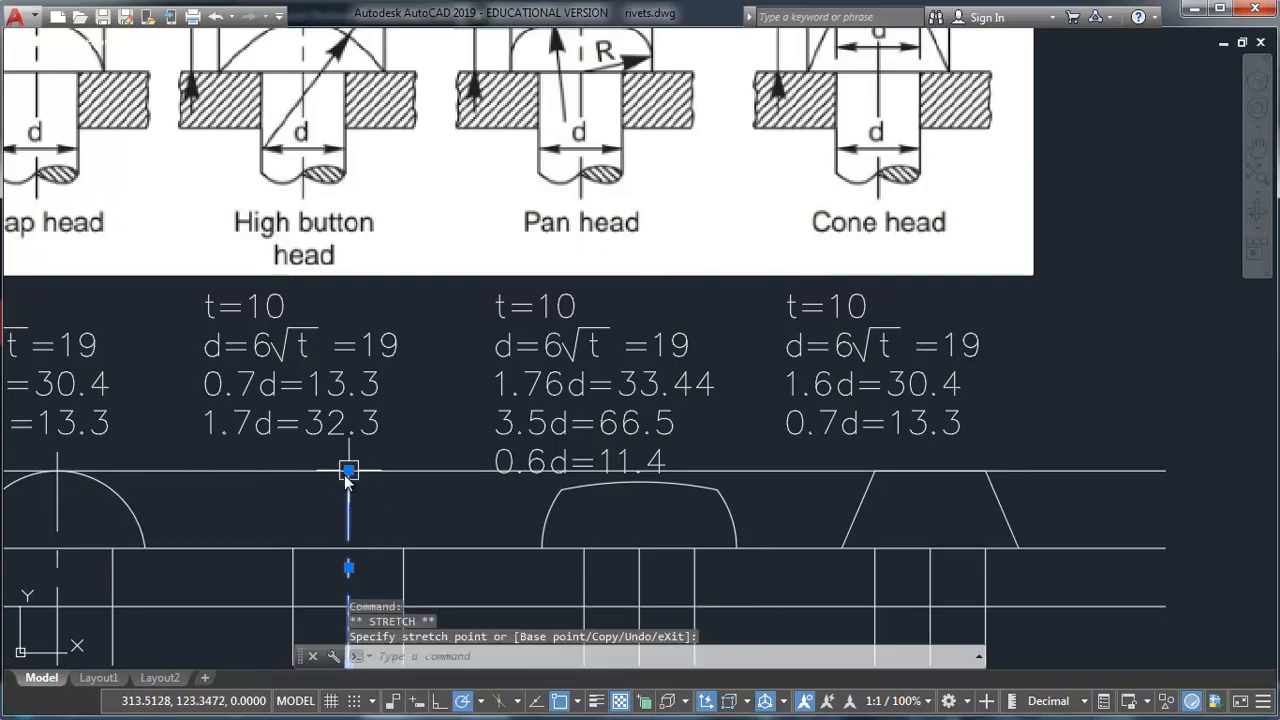
{"action": "key", "text": "Escape"}
{"action": "key", "text": "Escape"}
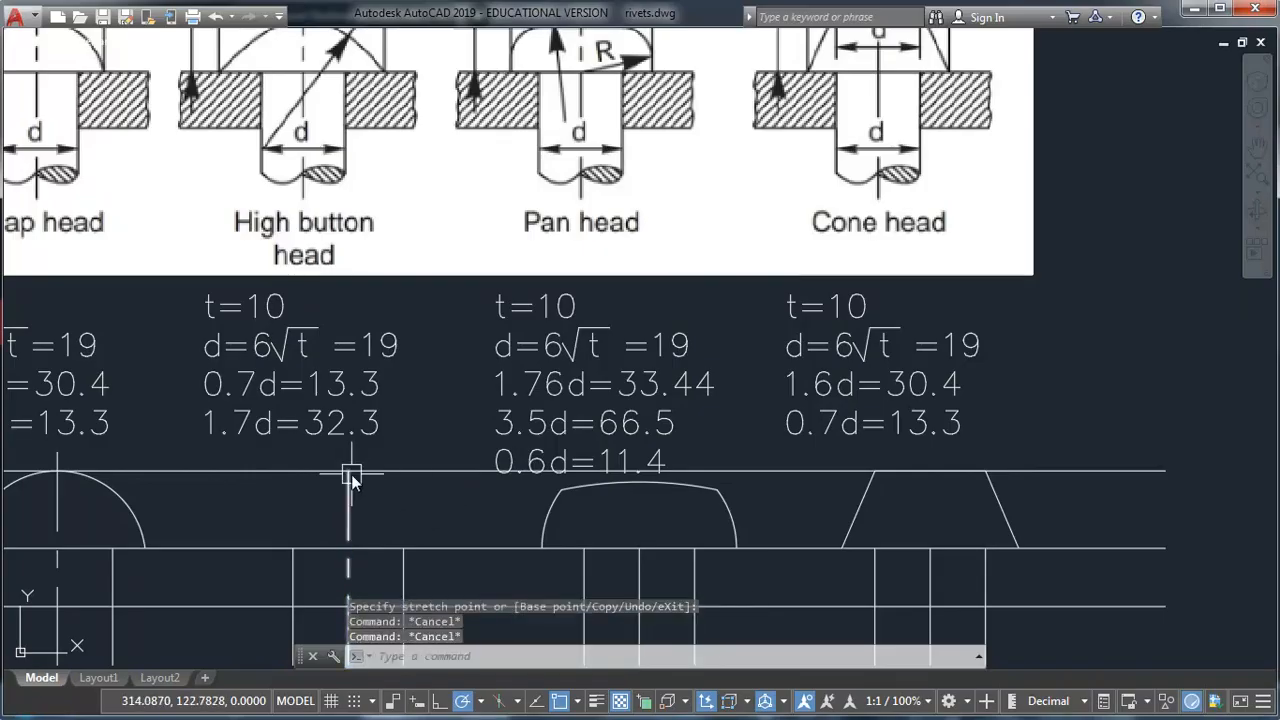
Check the high button head's 2d width in the figure and offset its centre line by 19 to both sides.
{"action": "middle_click_drag", "start_coordinate": [423, 485], "coordinate": [421, 580]}
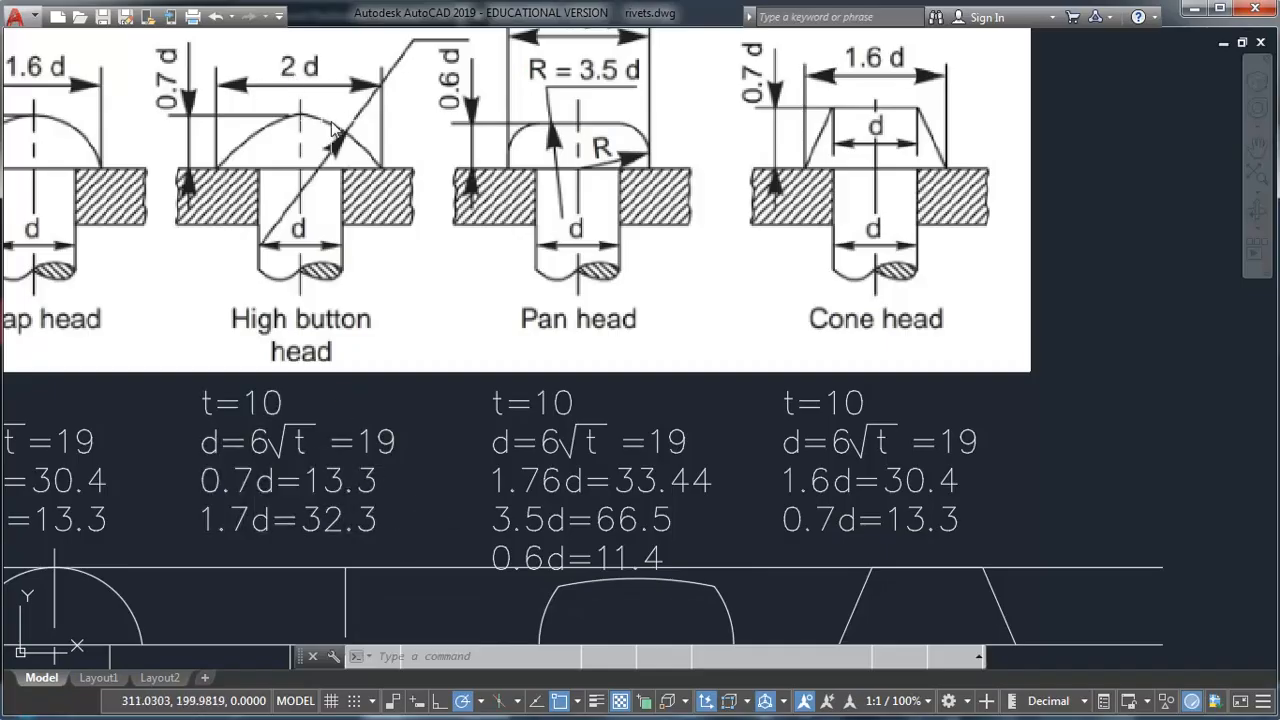
{"action": "mouse_move", "coordinate": [416, 508]}
{"action": "middle_mouse_down"}
{"action": "mouse_move", "coordinate": [420, 444]}
{"action": "mouse_move", "coordinate": [418, 540]}
{"action": "mouse_move", "coordinate": [414, 501]}
{"action": "middle_mouse_up"}
{"action": "middle_click_drag", "start_coordinate": [370, 562], "coordinate": [368, 544]}
{"action": "type", "text": "o"}
{"action": "key", "text": "Return"}
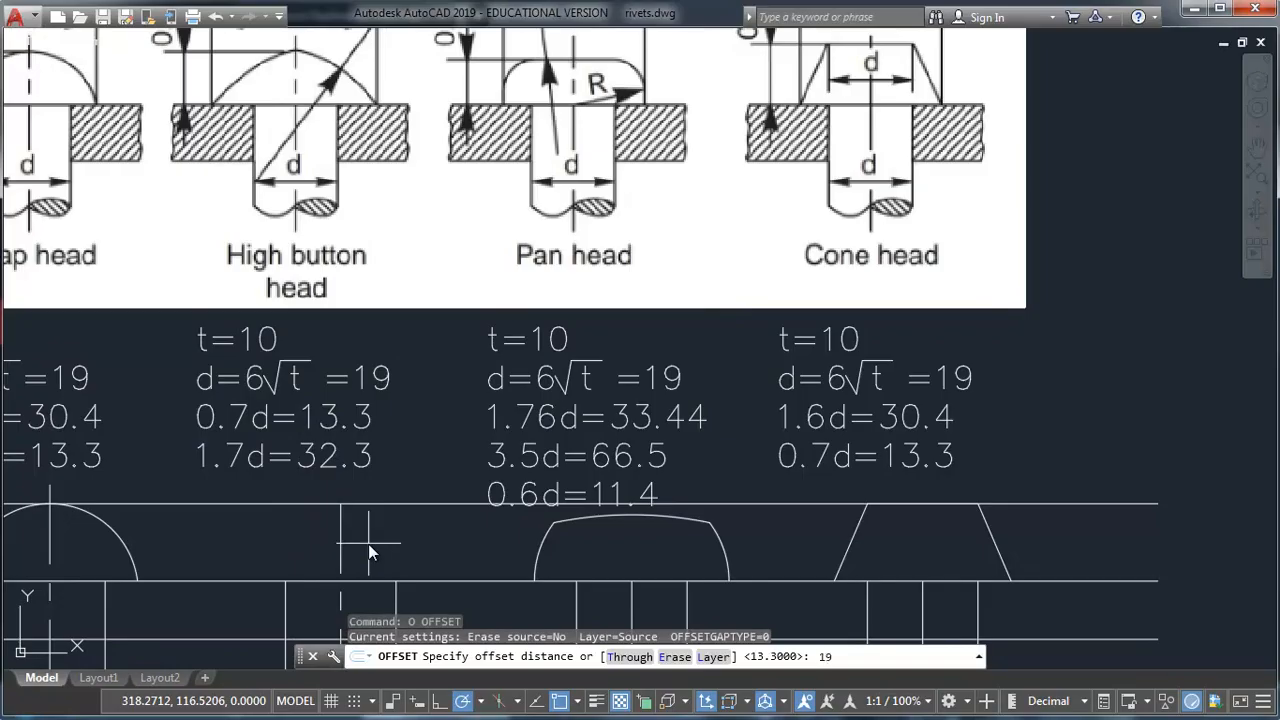
{"action": "type", "text": "19"}
{"action": "key", "text": "Return"}
{"action": "left_click", "coordinate": [341, 544]}
{"action": "left_click", "coordinate": [413, 542]}
{"action": "left_click", "coordinate": [340, 558]}
{"action": "left_click", "coordinate": [263, 541]}
{"action": "key", "text": "Return"}
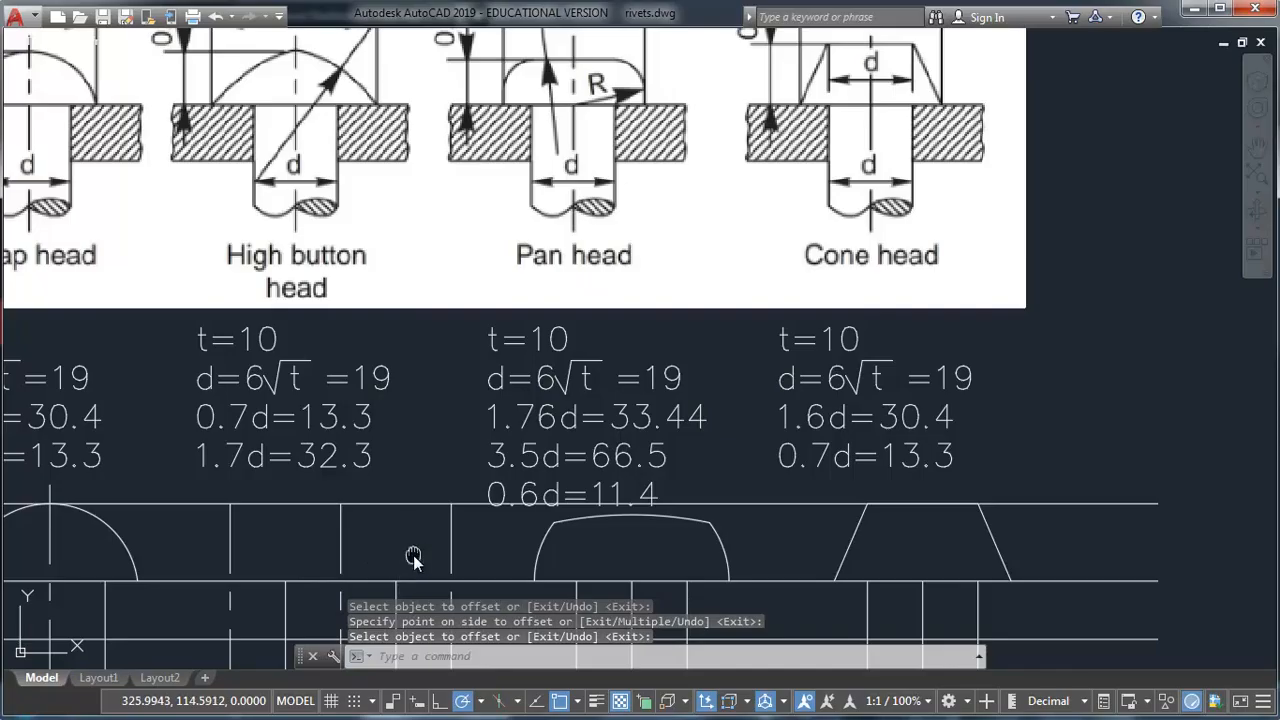
Examine where the high button head's right width line crosses the plate's upper line, and the figure's 1.7d arc radius.
{"action": "middle_click_drag", "start_coordinate": [462, 549], "coordinate": [454, 547]}
{"action": "key", "text": "Escape"}
{"action": "left_click", "coordinate": [444, 549]}
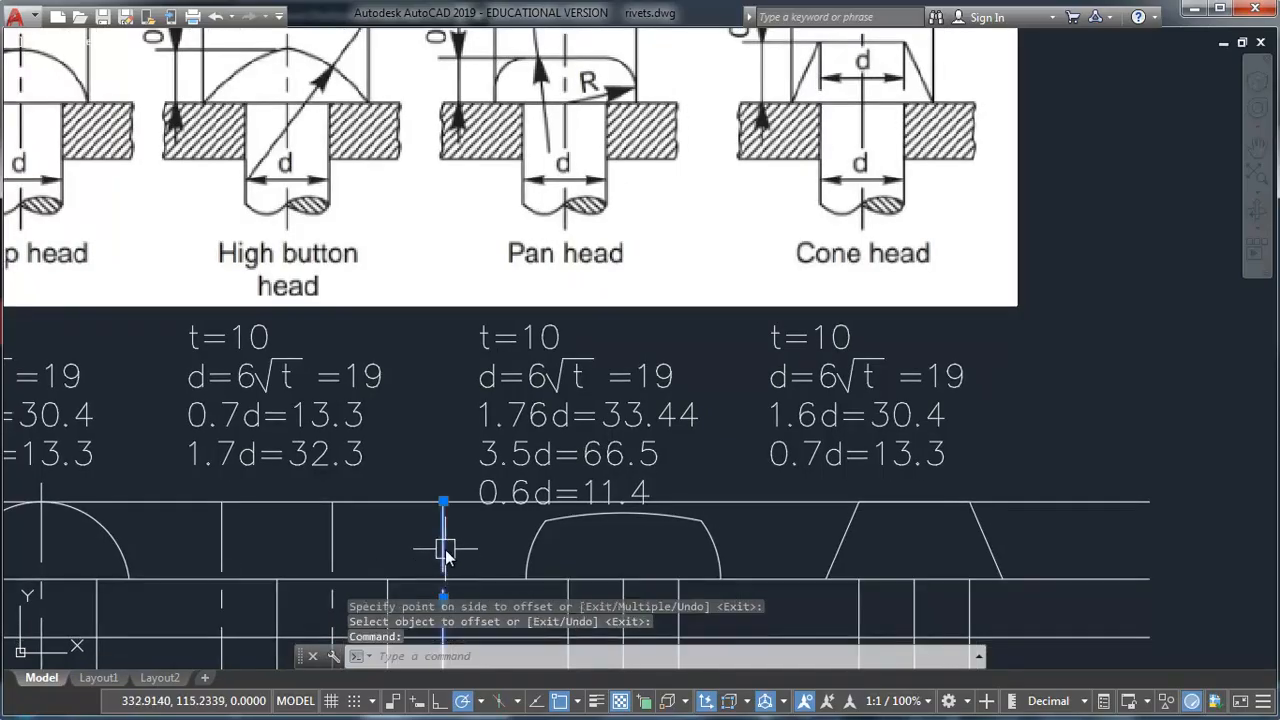
{"action": "left_click", "coordinate": [471, 580]}
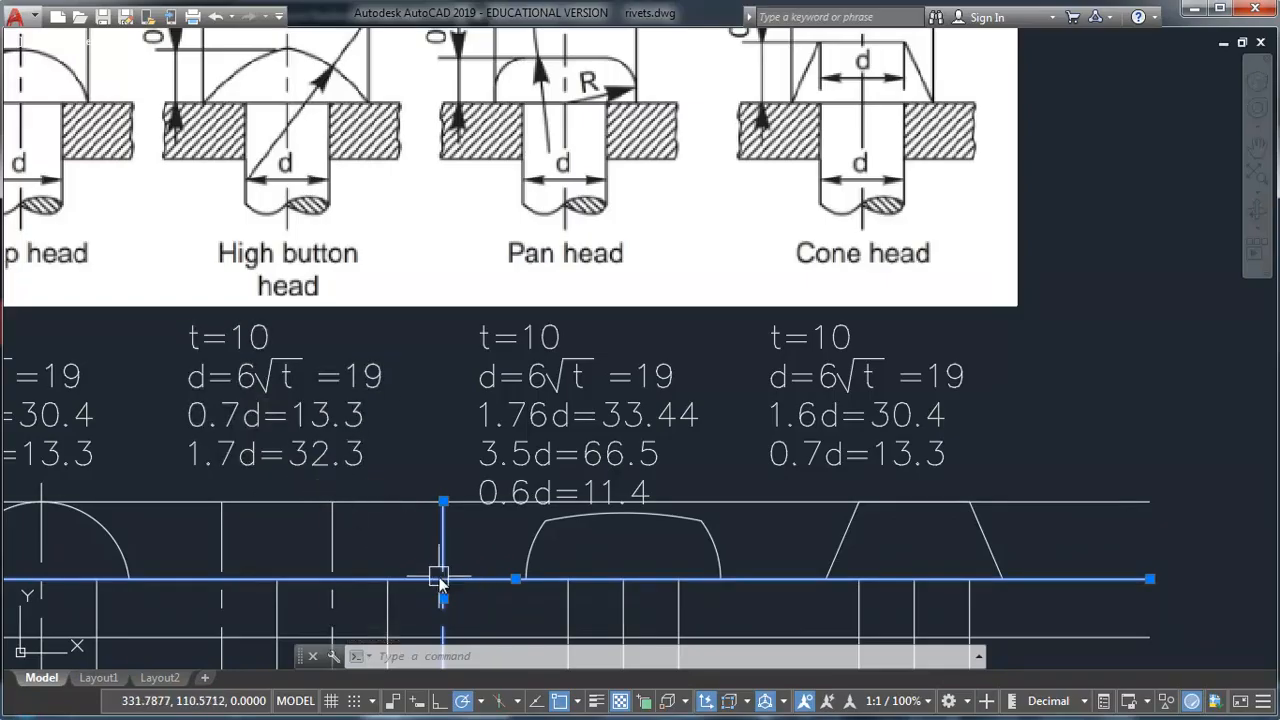
{"action": "middle_click_drag", "start_coordinate": [371, 270], "coordinate": [352, 410]}
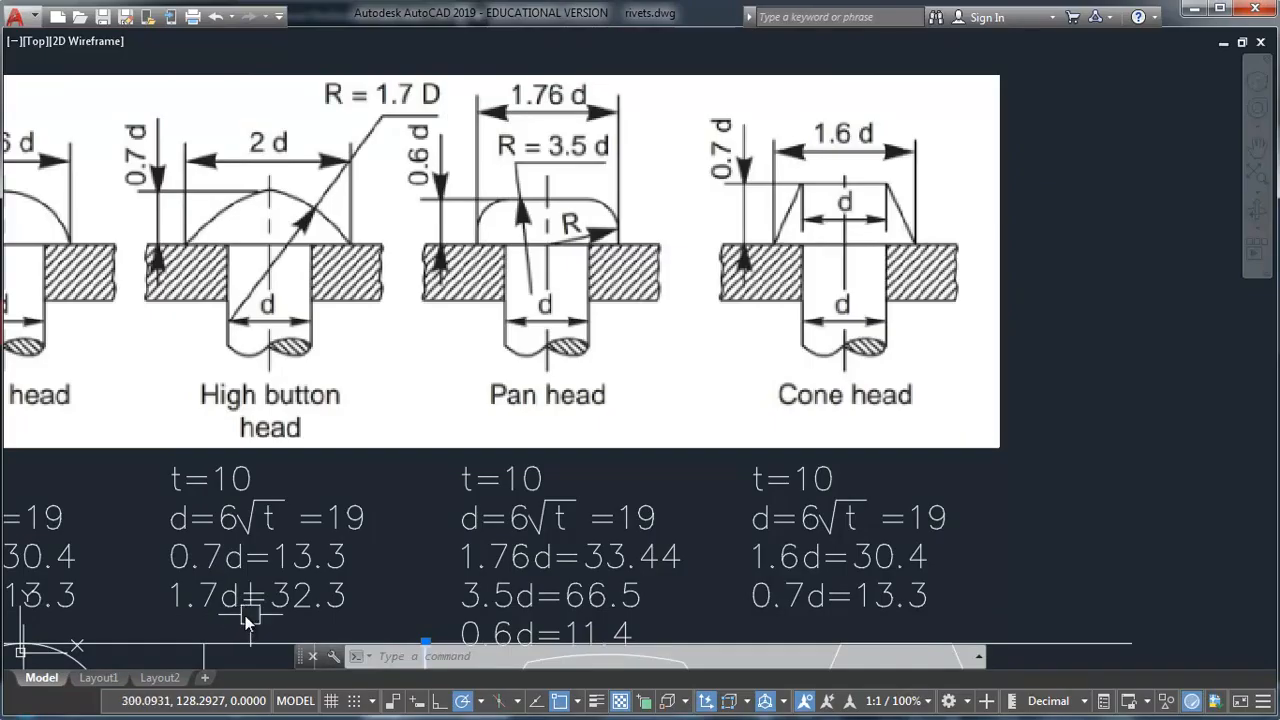
{"action": "middle_click_drag", "start_coordinate": [409, 594], "coordinate": [410, 531]}
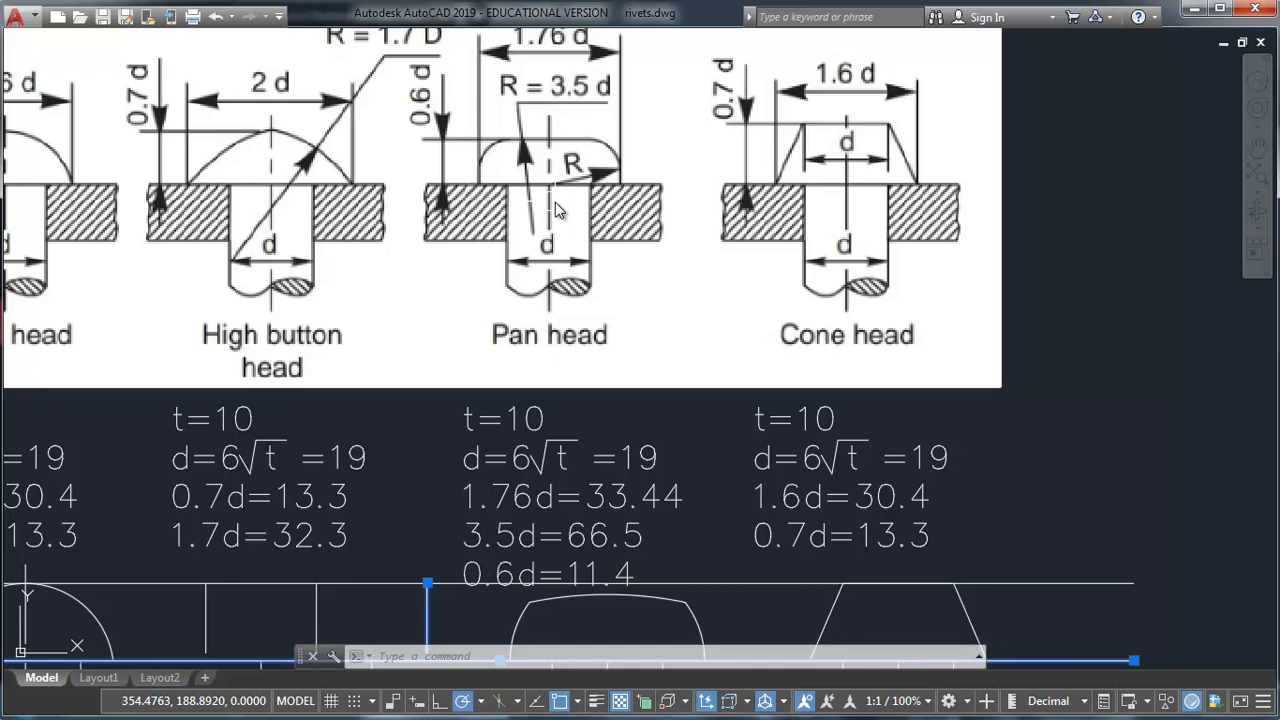
Turn off the clean screen display to bring back the full set of drawing tools.
{"action": "key", "text": "ctrl+0"}
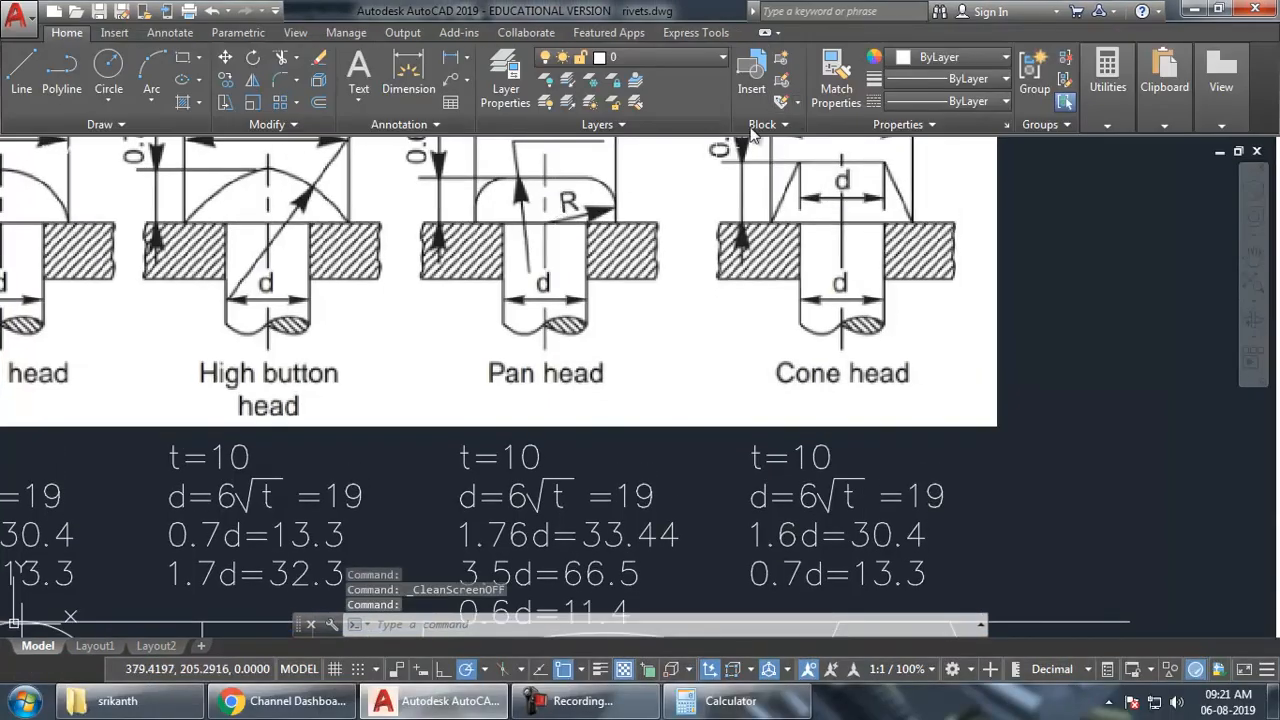
{"action": "left_click", "coordinate": [152, 101]}
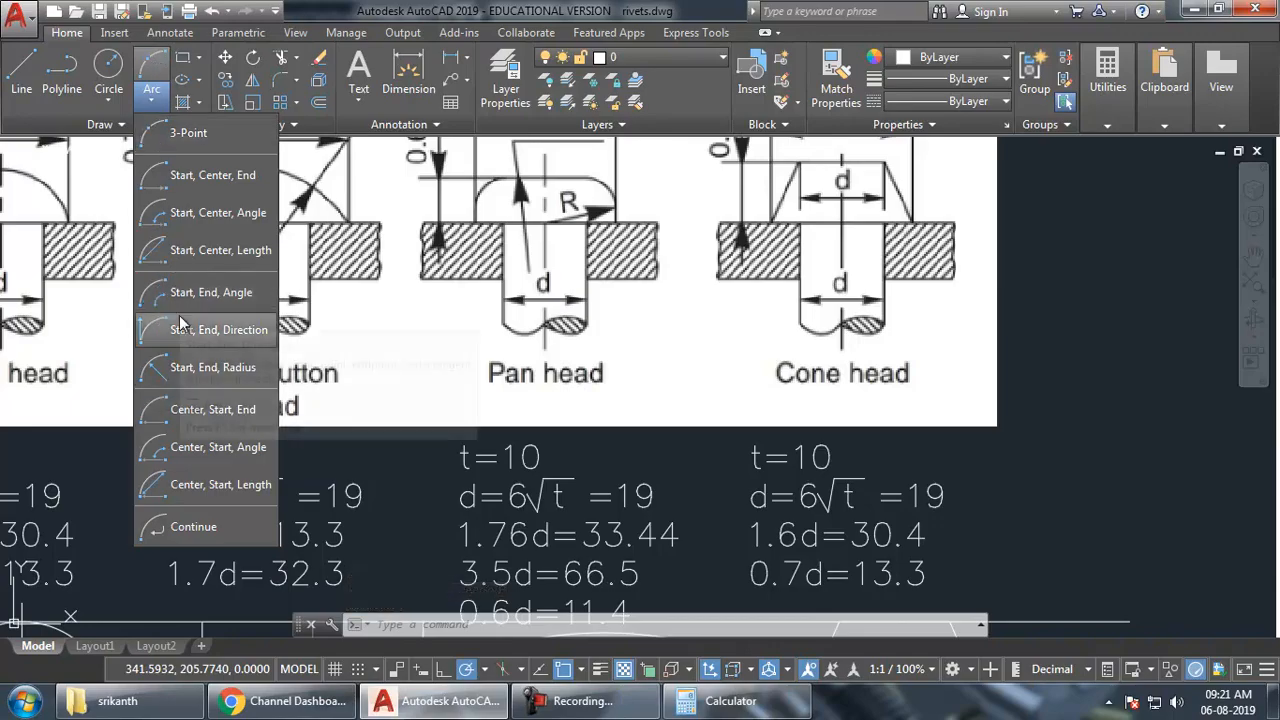
{"action": "left_click", "coordinate": [210, 369]}
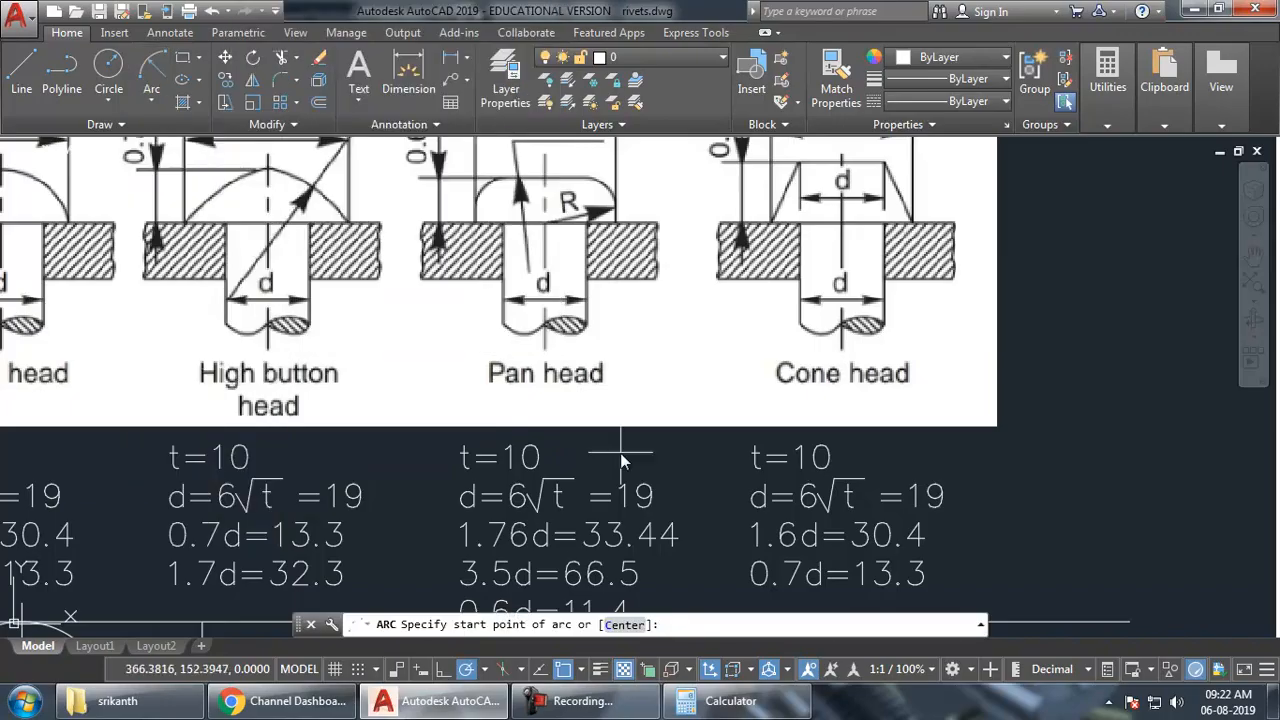
{"action": "middle_click_drag", "start_coordinate": [456, 553], "coordinate": [568, 276]}
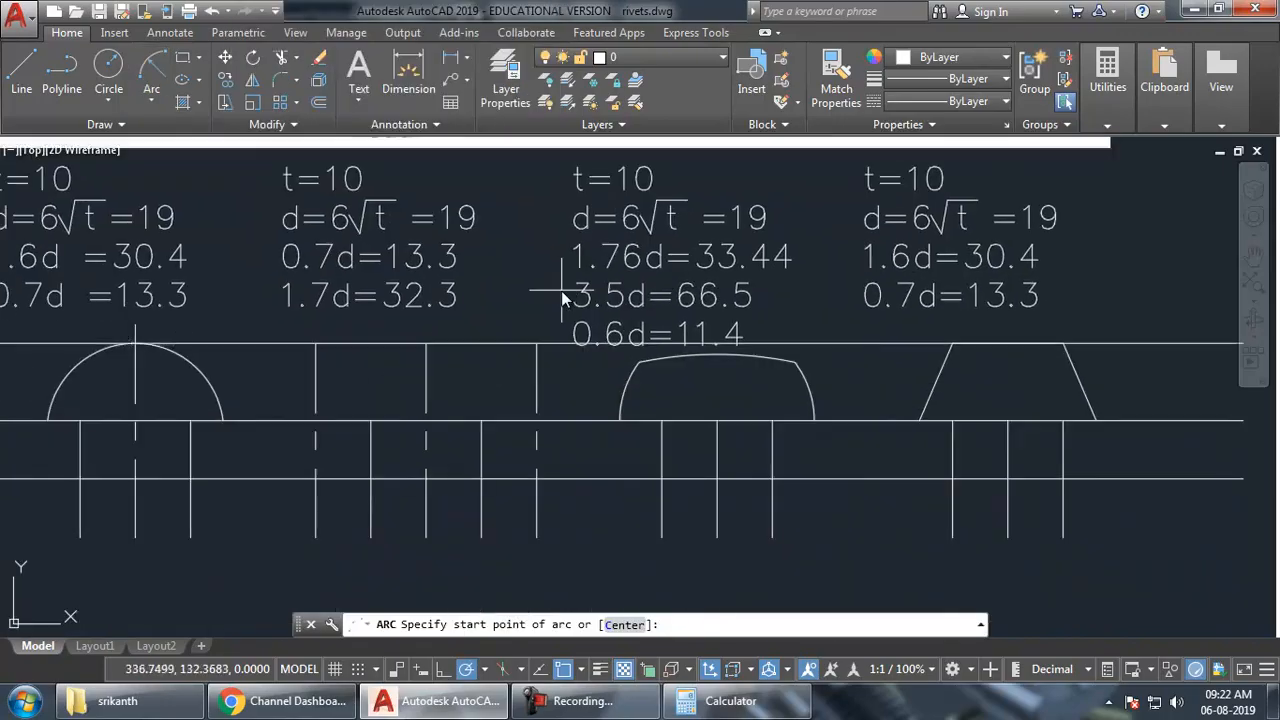
{"action": "left_click", "coordinate": [425, 343]}
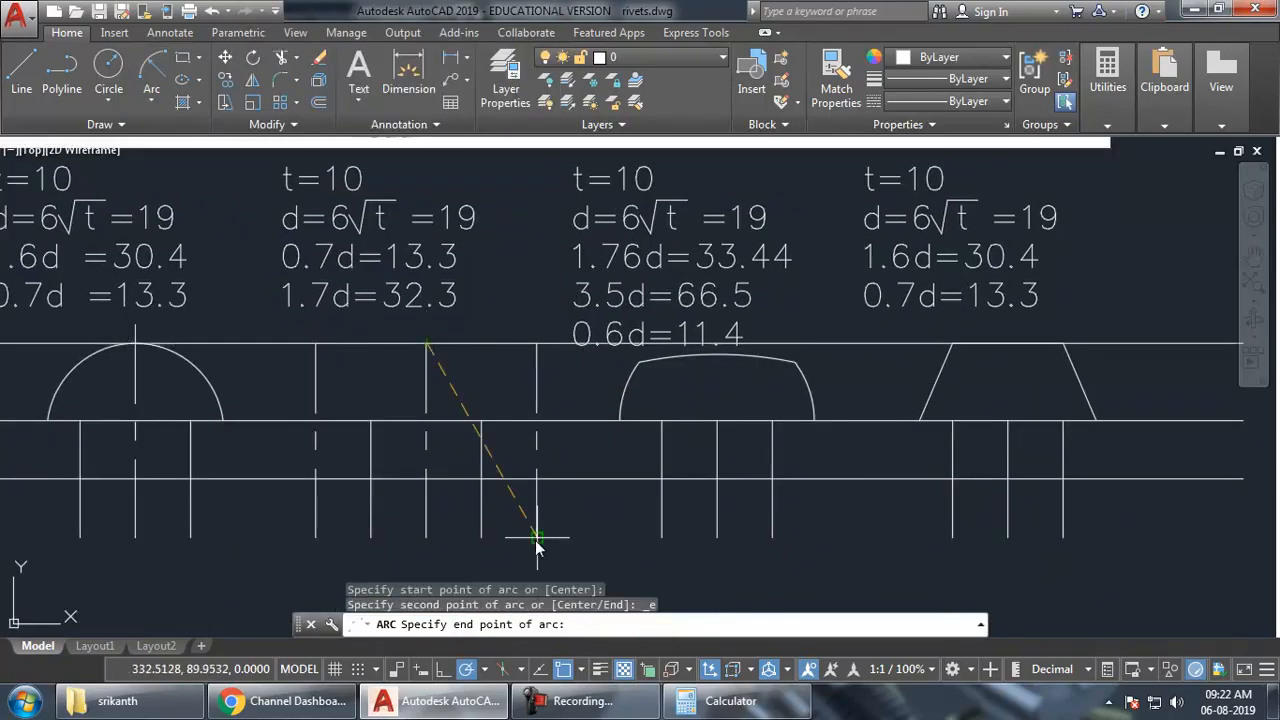
{"action": "left_click", "coordinate": [537, 421]}
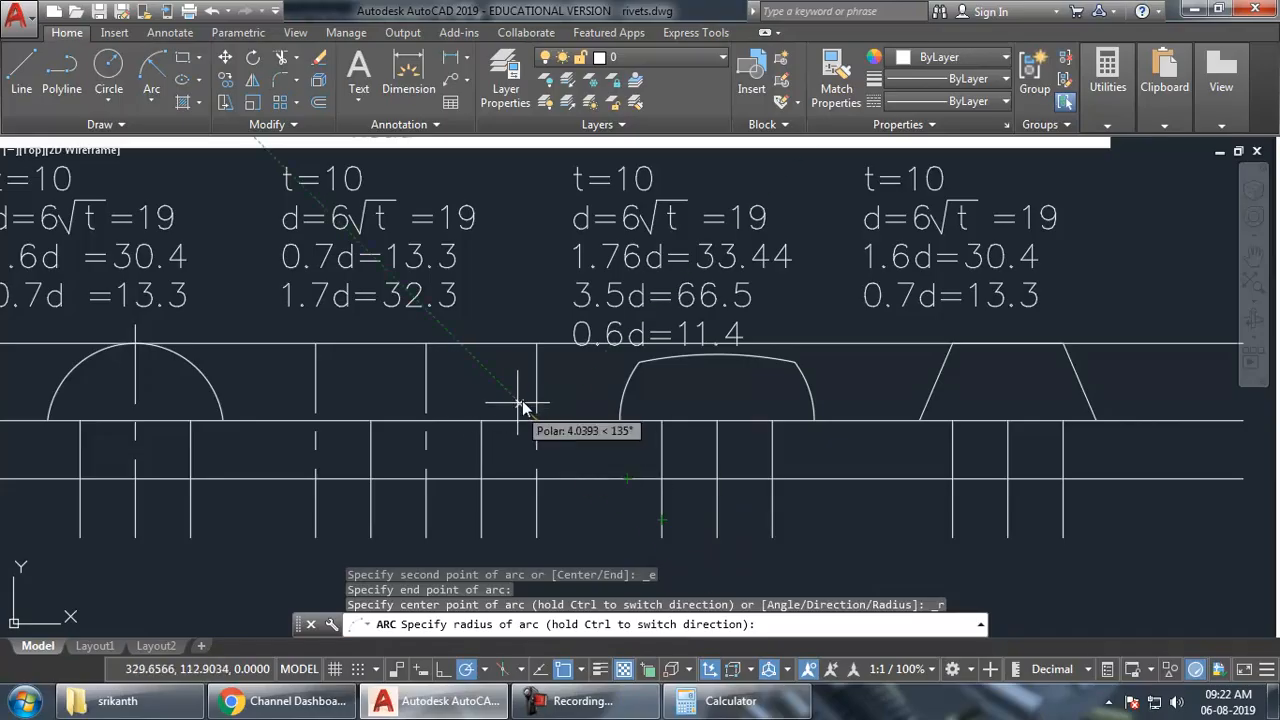
{"action": "key", "text": "Escape"}
{"action": "key", "text": "Escape"}
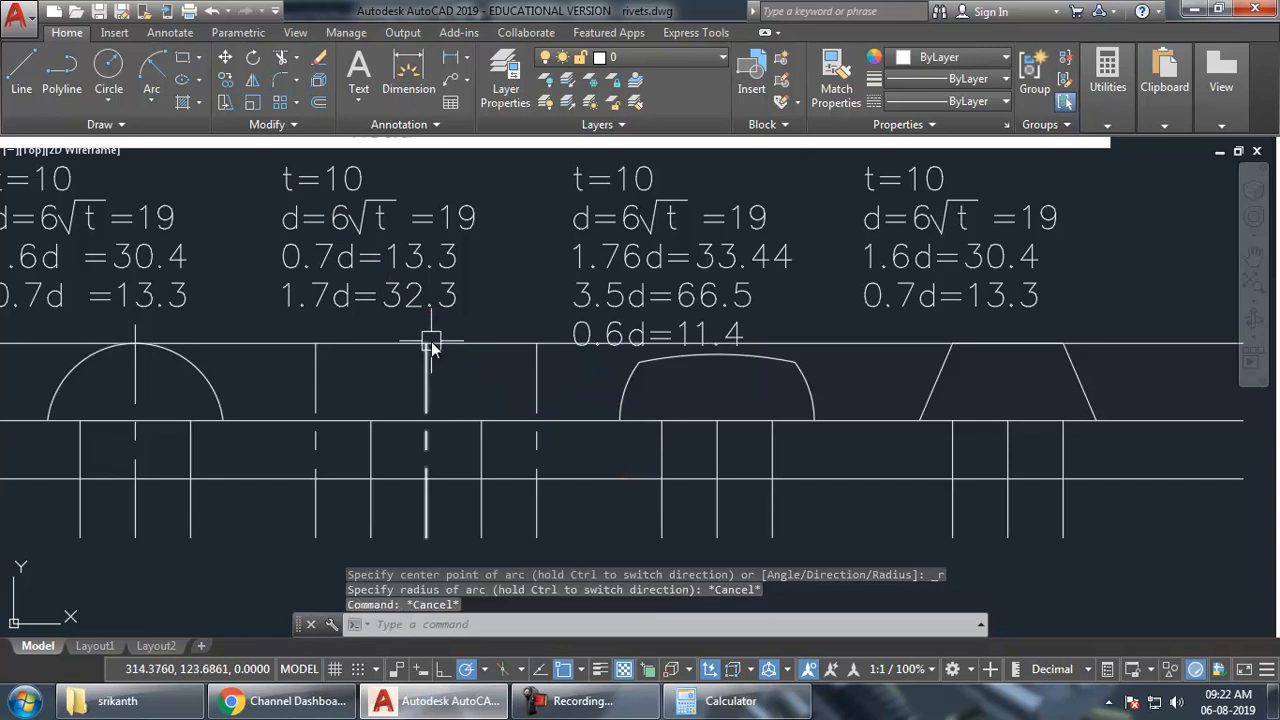
Draw a start-end-radius arc of radius 32.3 from the high button head's right width line at the plate's upper line to its centre line's top.
{"action": "left_click", "coordinate": [152, 93]}
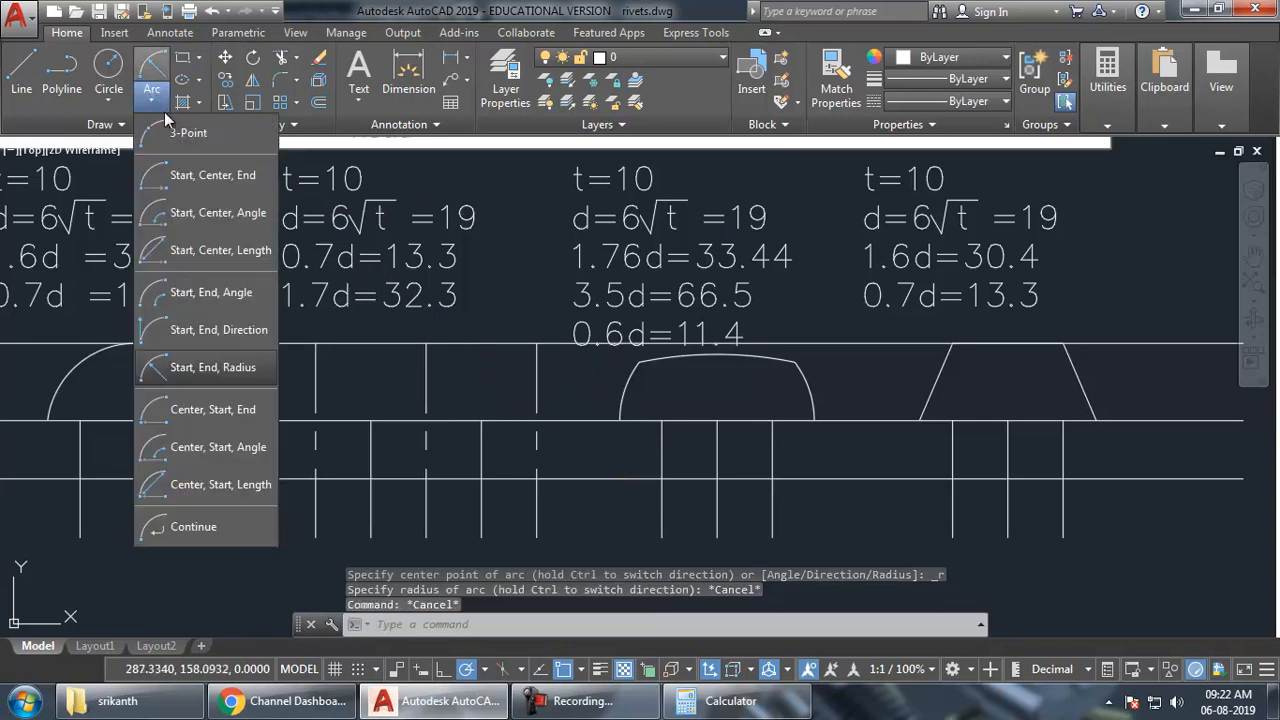
{"action": "left_click", "coordinate": [203, 368]}
{"action": "left_click", "coordinate": [537, 424]}
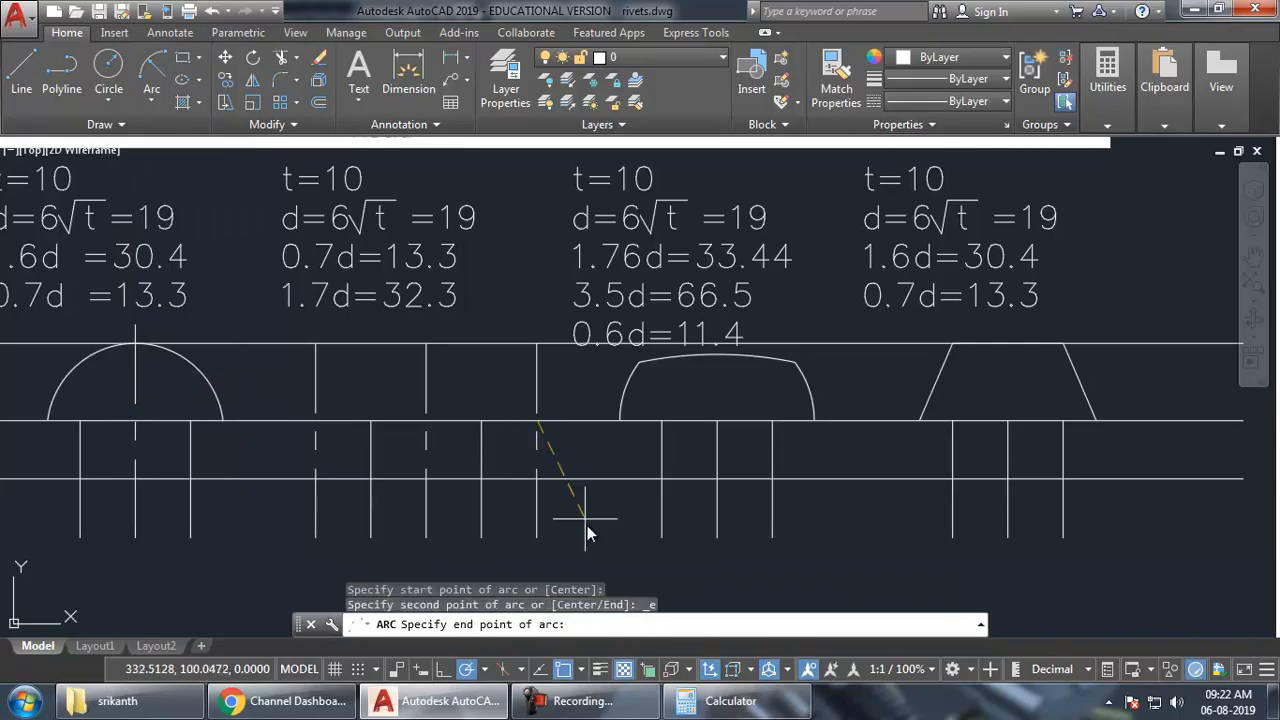
{"action": "left_click", "coordinate": [428, 345]}
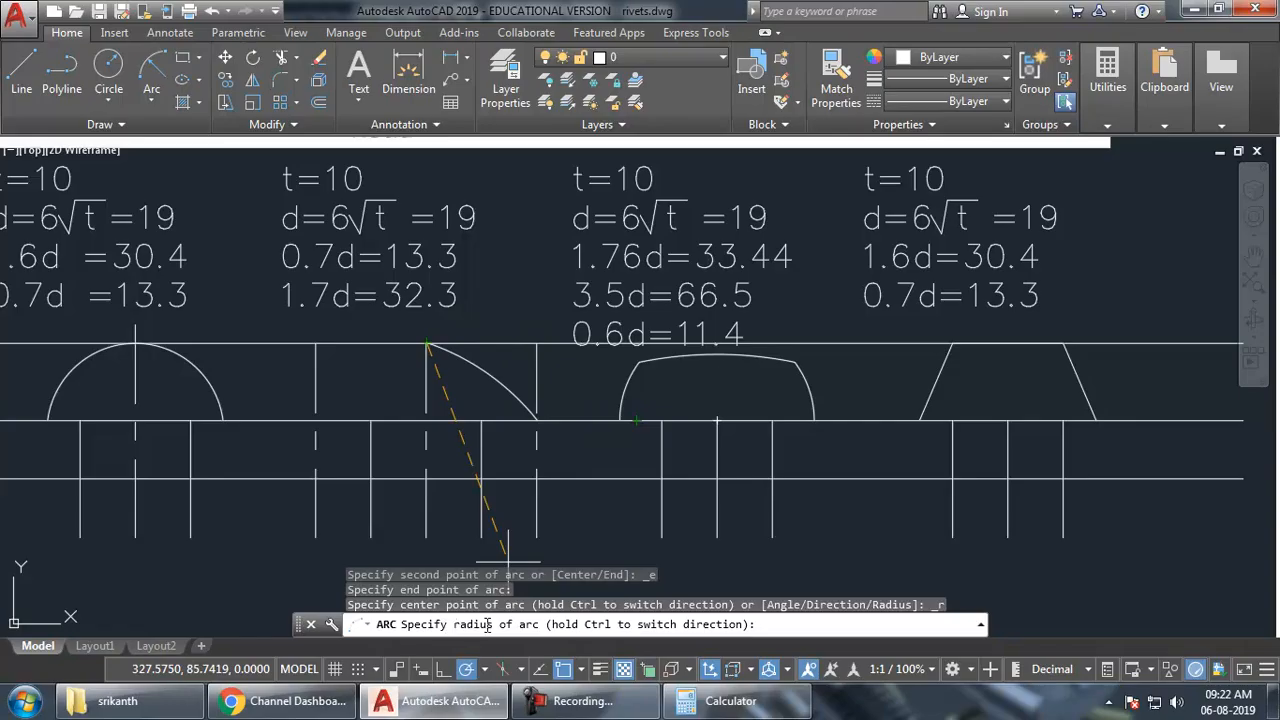
{"action": "middle_click_drag", "start_coordinate": [515, 257], "coordinate": [490, 411]}
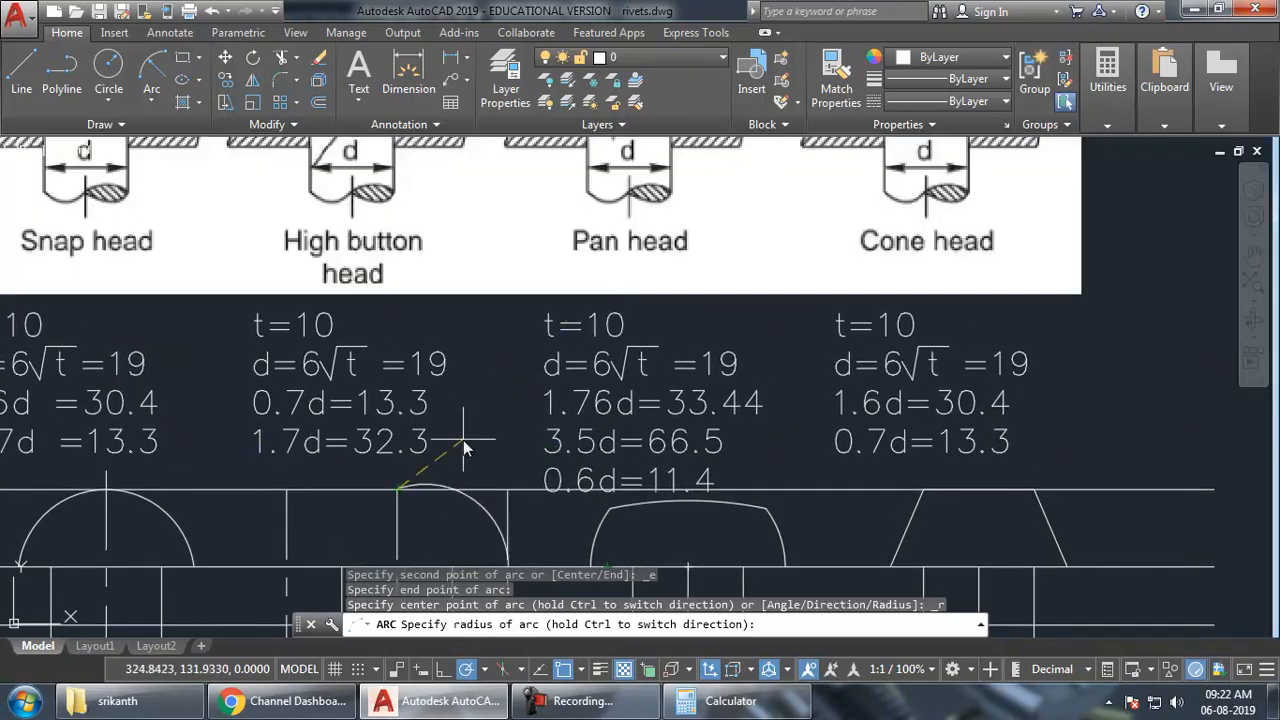
{"action": "middle_click_drag", "start_coordinate": [509, 514], "coordinate": [500, 373]}
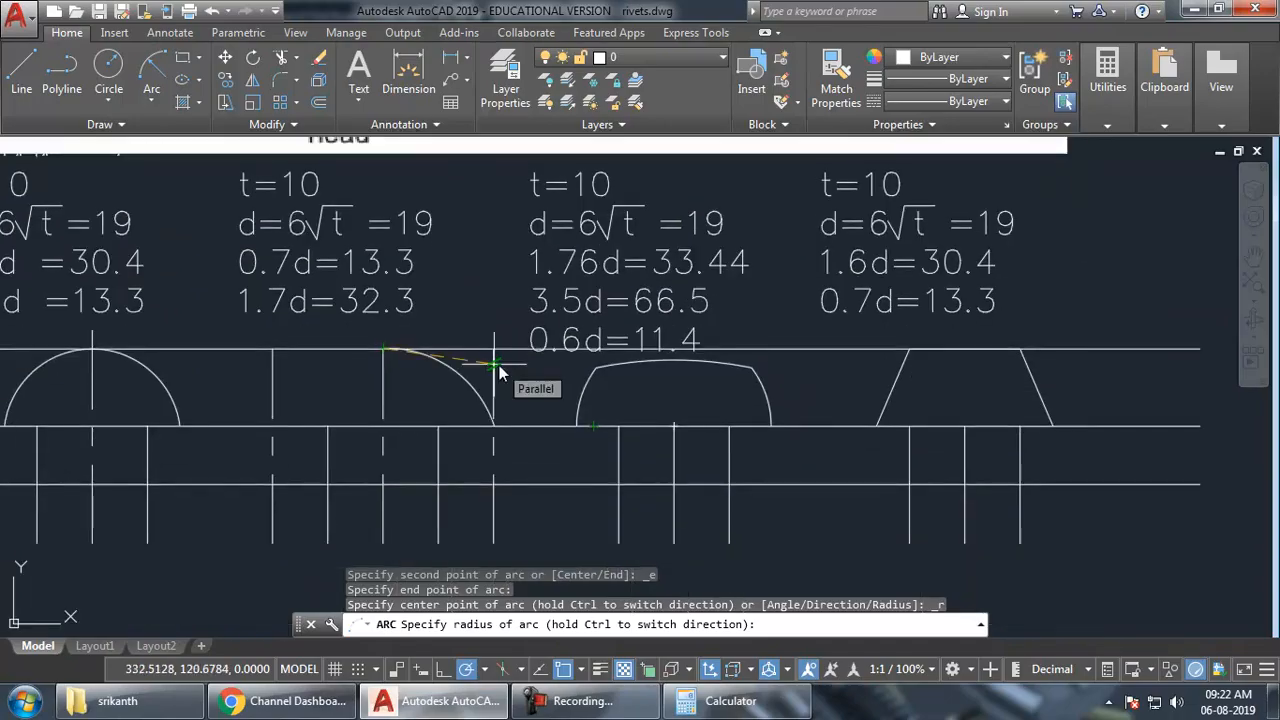
{"action": "key", "text": "Return"}
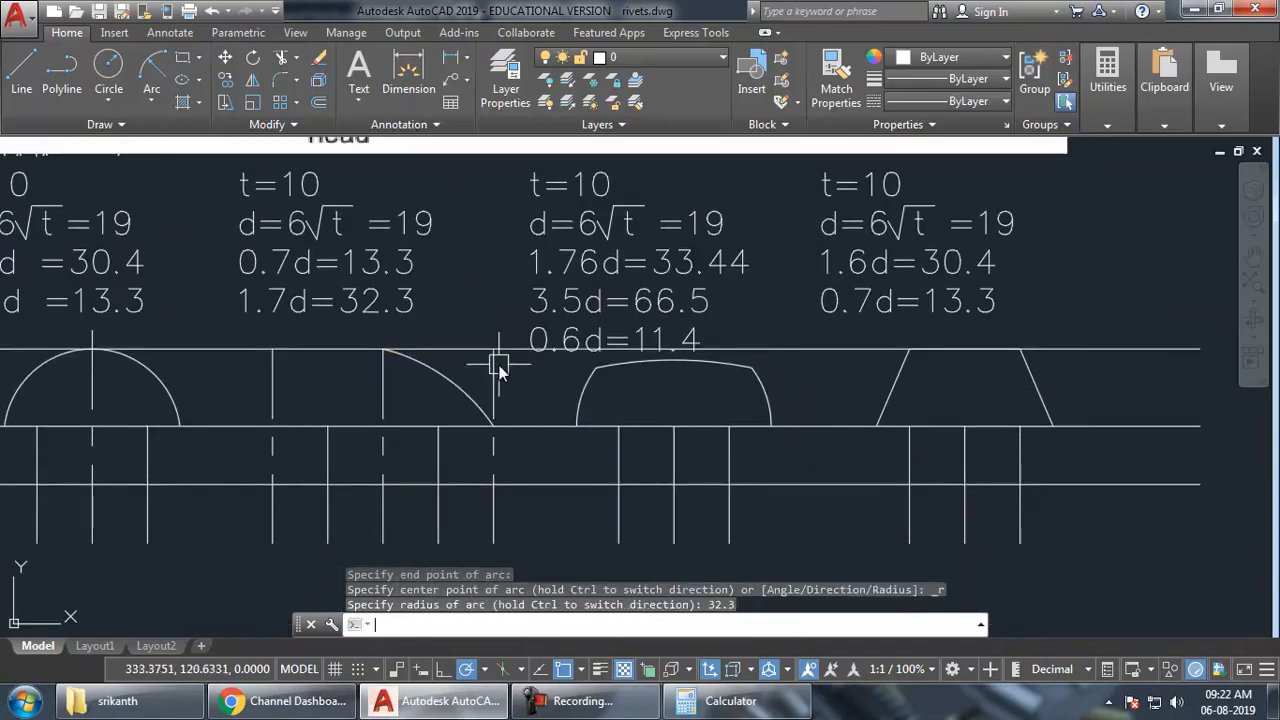
{"action": "left_click", "coordinate": [441, 378]}
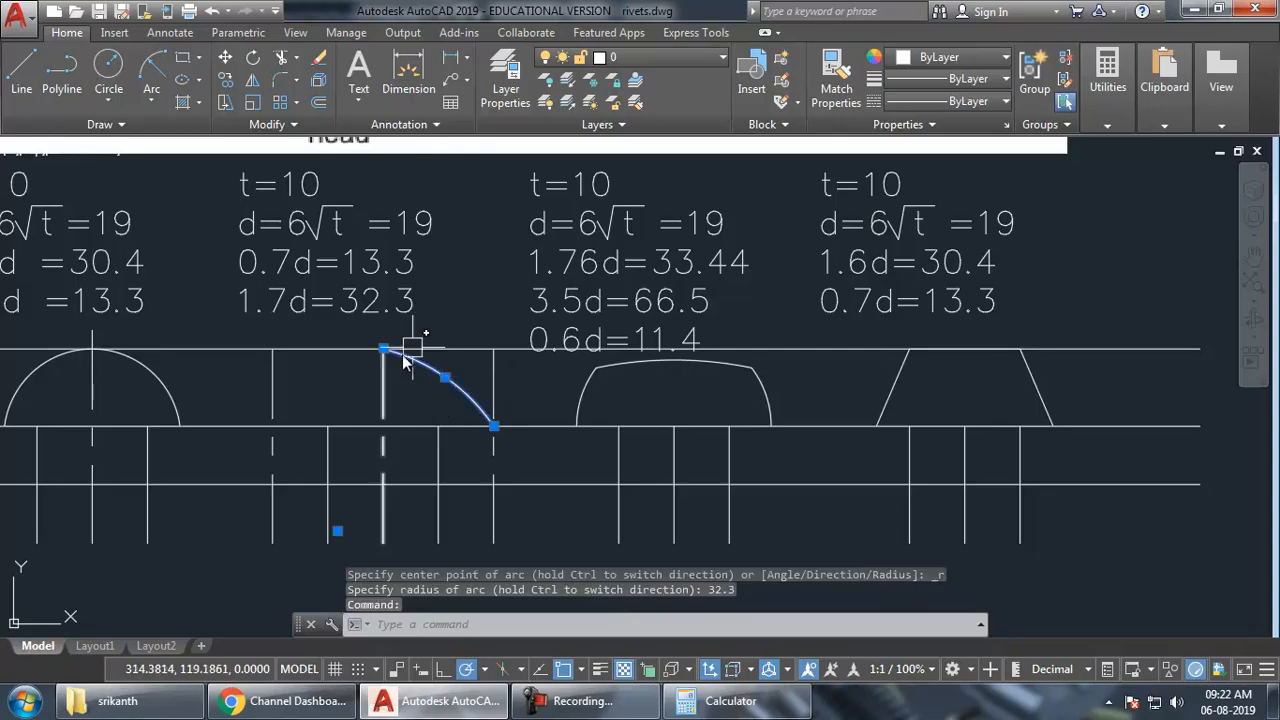
{"action": "key", "text": "Escape"}
{"action": "key", "text": "Escape"}
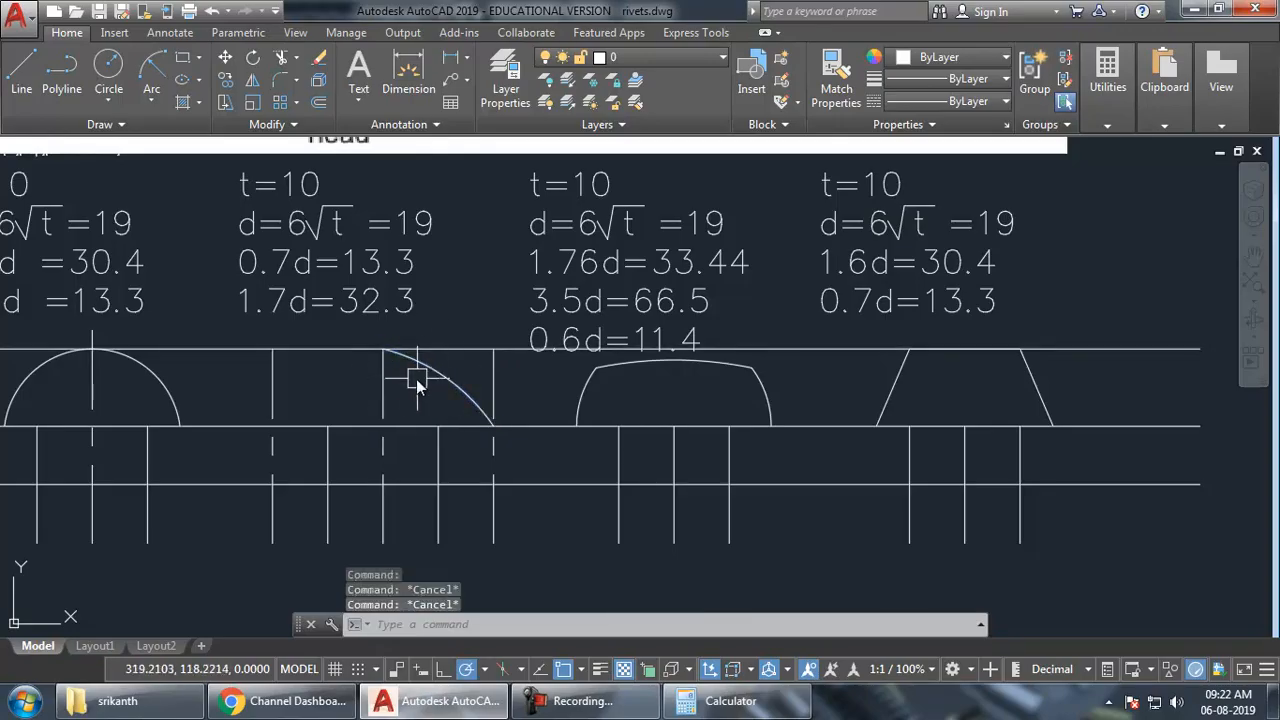
Mirror the high button head's arc about its vertical centre line, keeping the source arc.
{"action": "left_click", "coordinate": [441, 379]}
{"action": "type", "text": "MI"}
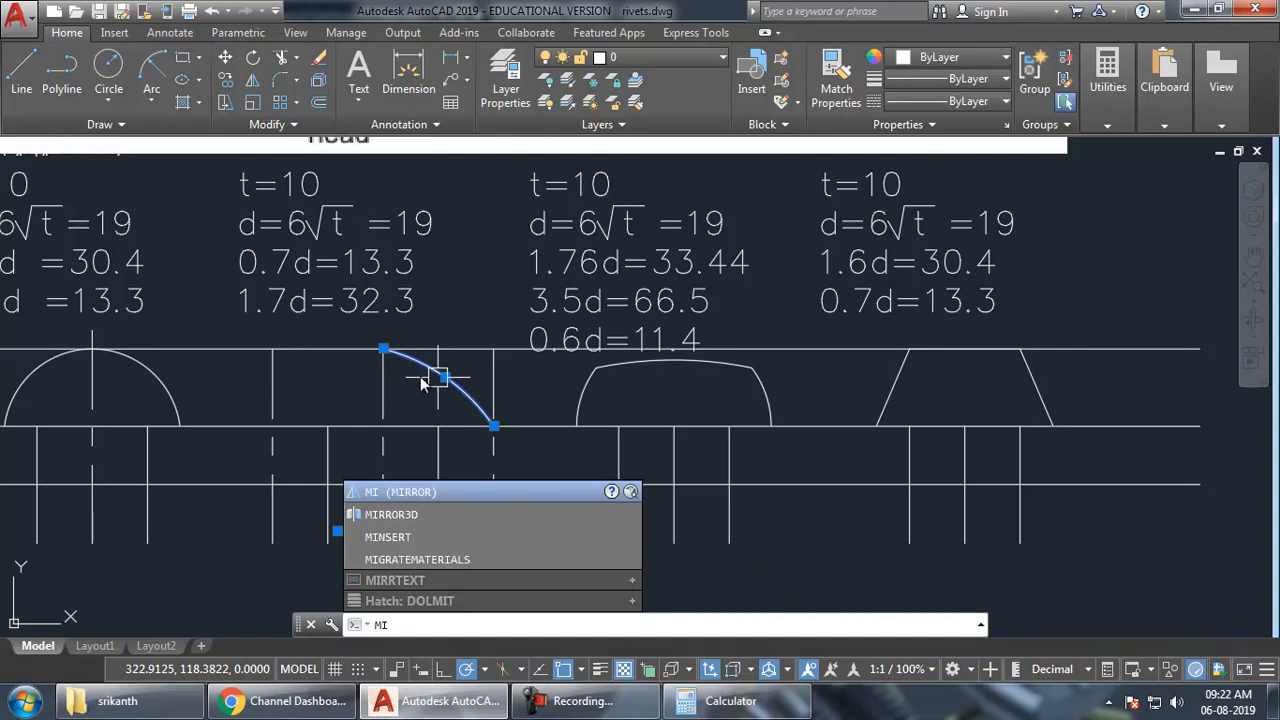
{"action": "key", "text": "Return"}
{"action": "left_click", "coordinate": [381, 376]}
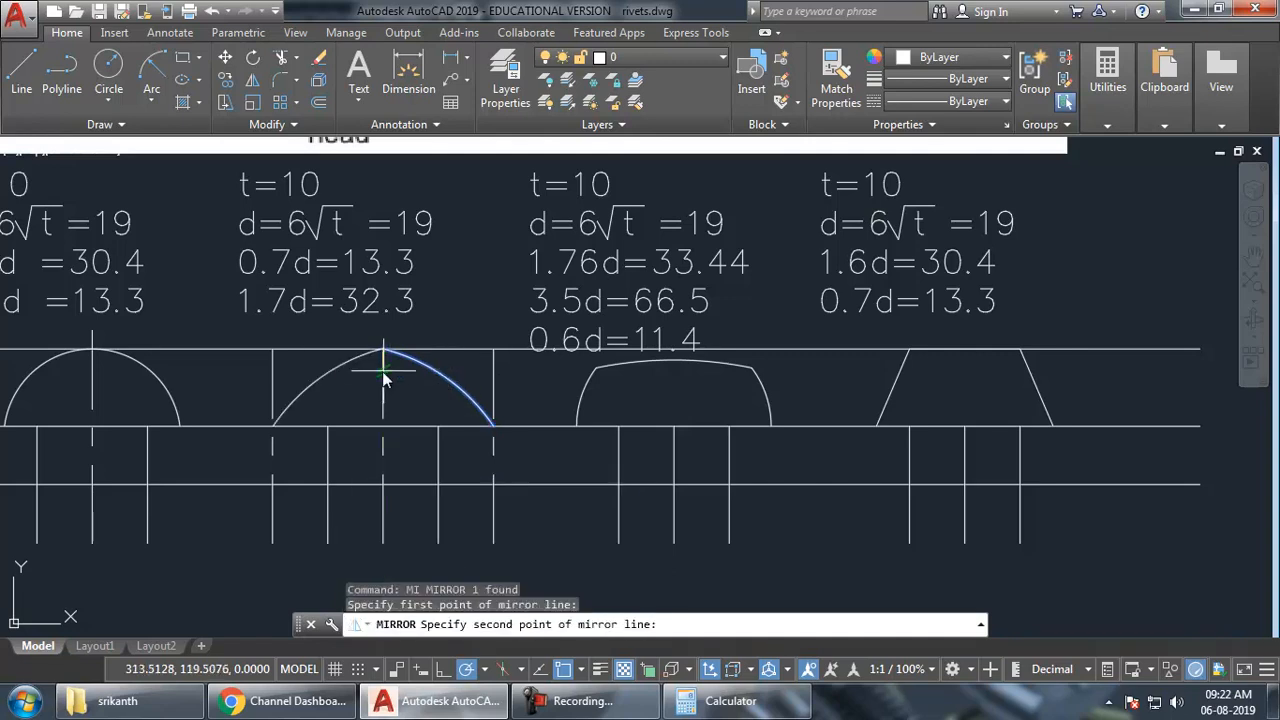
{"action": "left_click", "coordinate": [386, 484]}
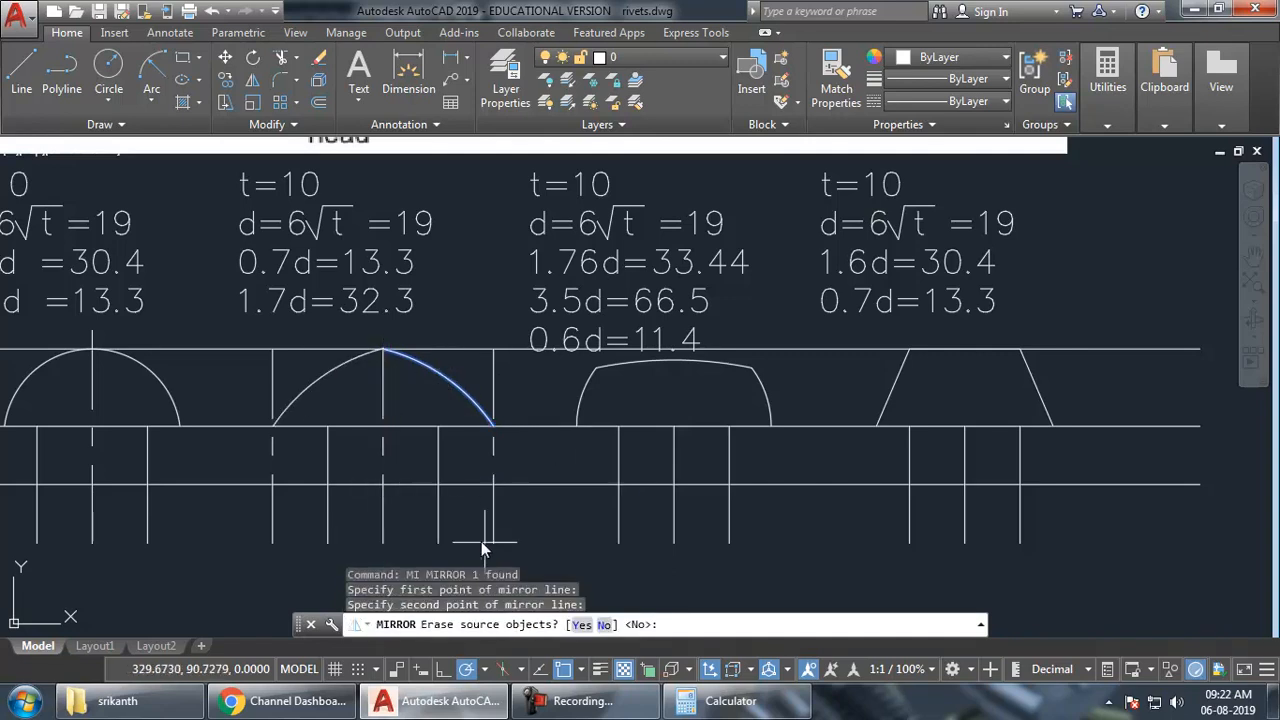
{"action": "key", "text": "Return"}
Erase the high button head's two vertical width lines and the horizontal height line above the plate.
{"action": "left_click", "coordinate": [494, 509]}
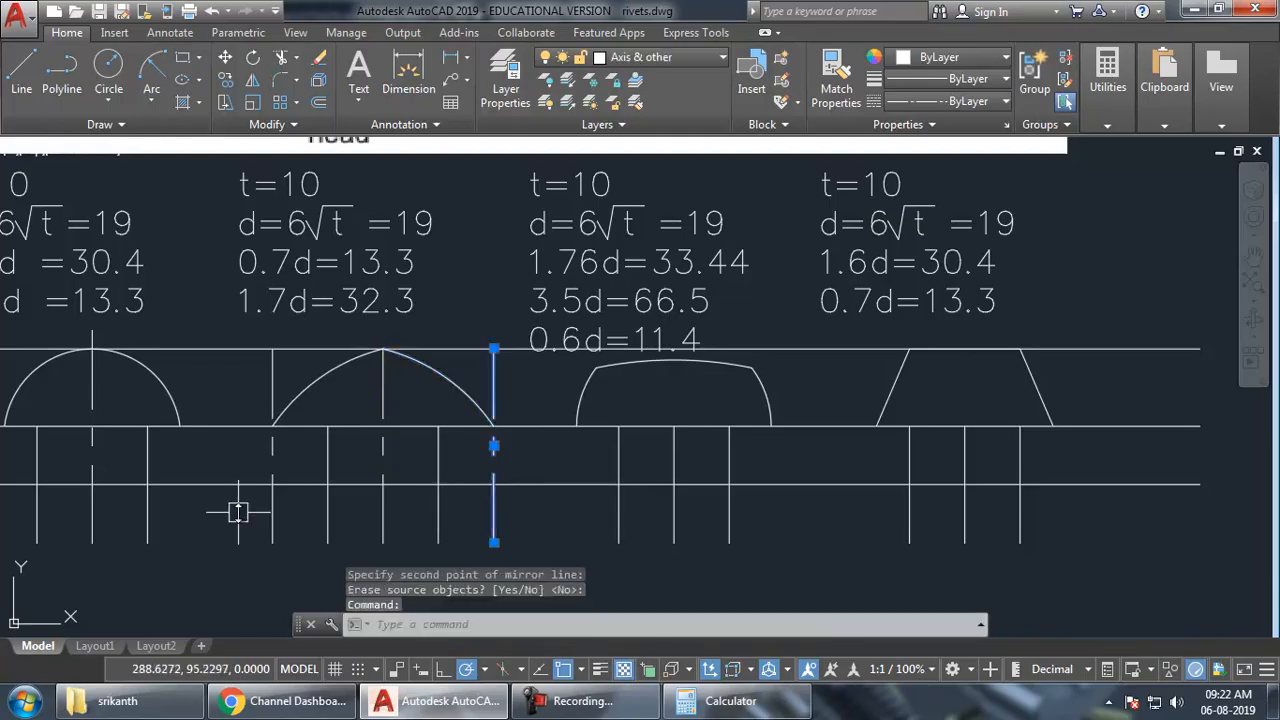
{"action": "left_click", "coordinate": [271, 512]}
{"action": "left_click", "coordinate": [240, 348]}
{"action": "type", "text": "e"}
{"action": "key", "text": "Return"}
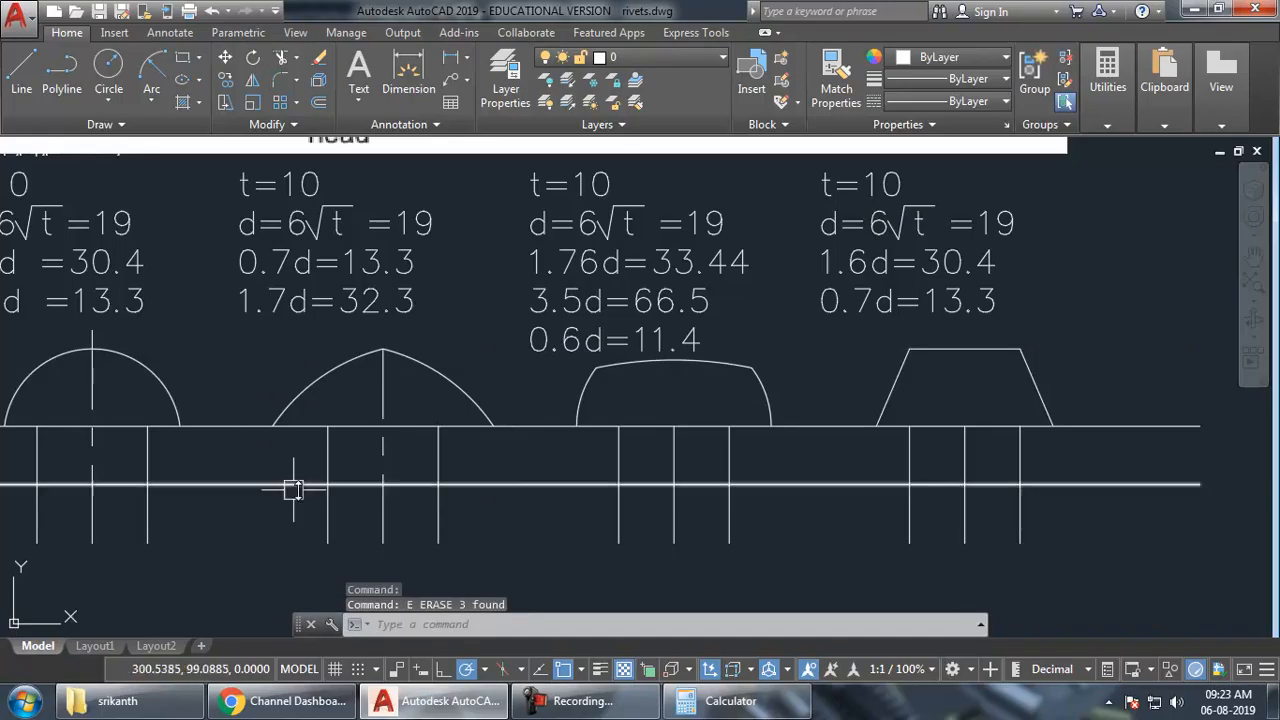
{"action": "middle_click_drag", "start_coordinate": [462, 320], "coordinate": [463, 532]}
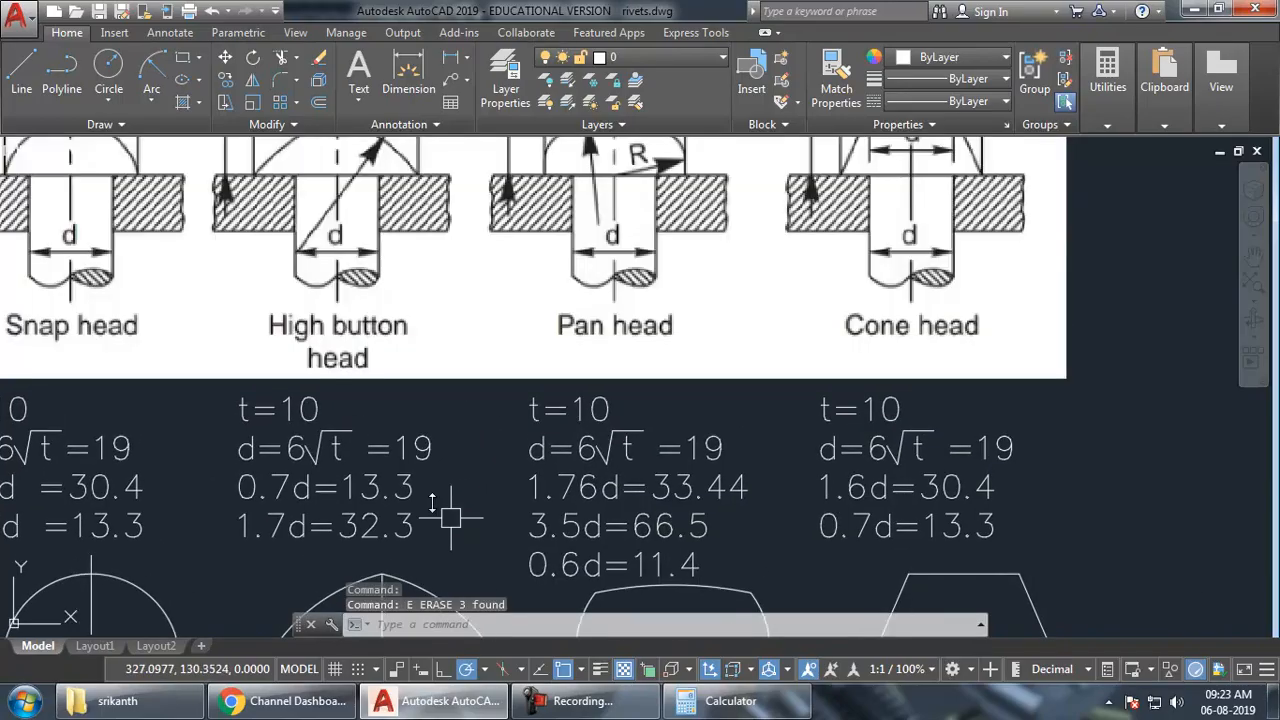